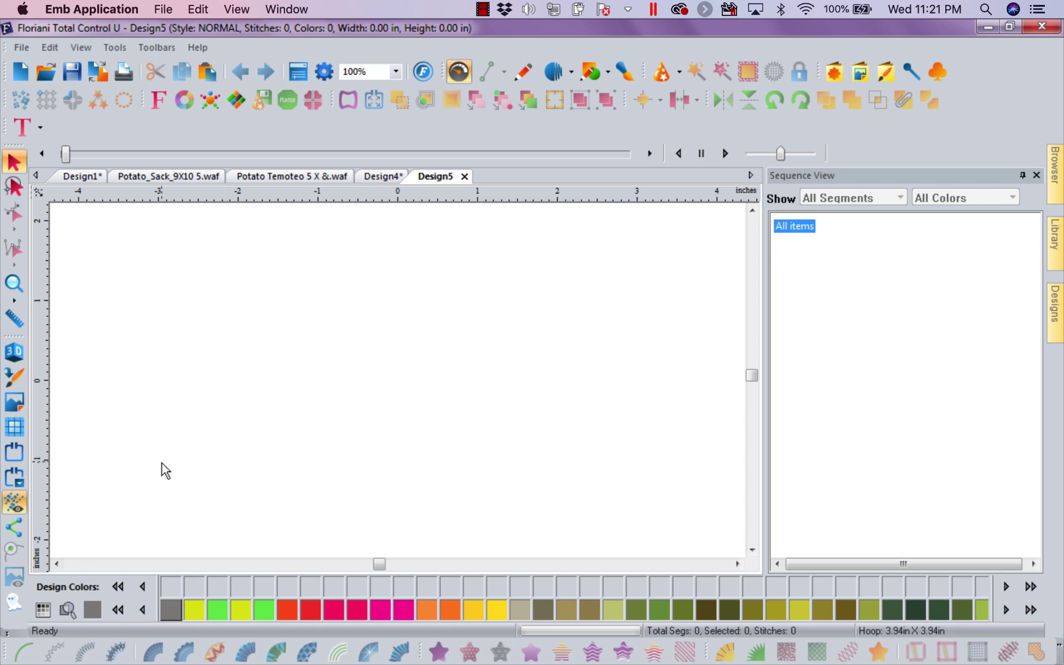
Step: Open the Help menu to reach Check for Updates
{"action": "left_click", "coordinate": [205, 45]}
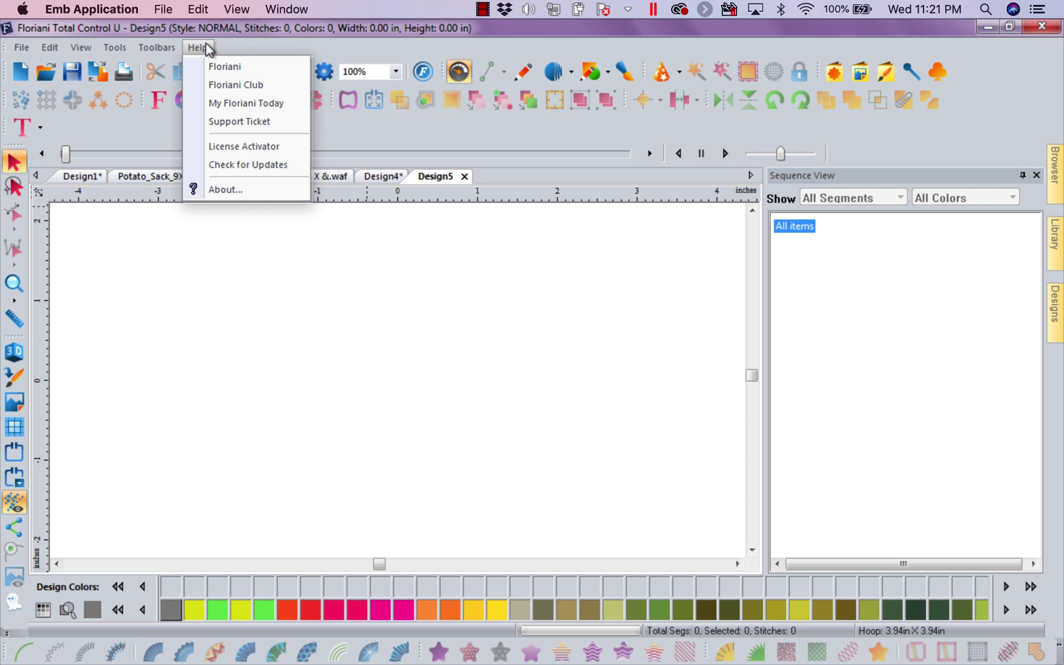
Step: Run Check for Updates and bring up the RNK Software Club page in Internet Explorer
{"action": "left_click", "coordinate": [250, 165]}
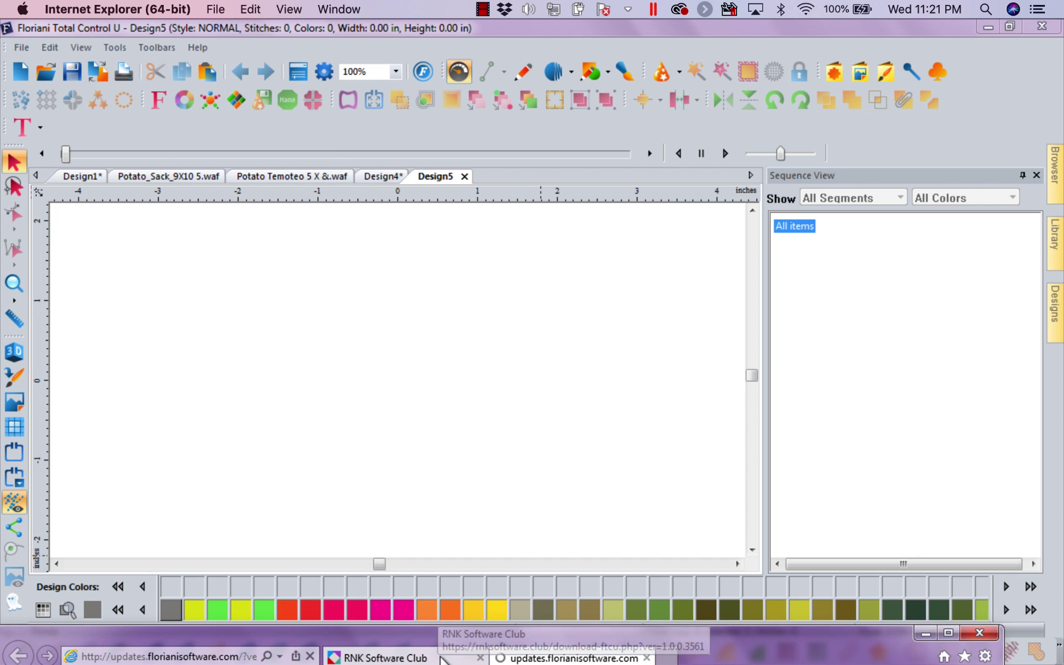
{"action": "left_click", "coordinate": [366, 659]}
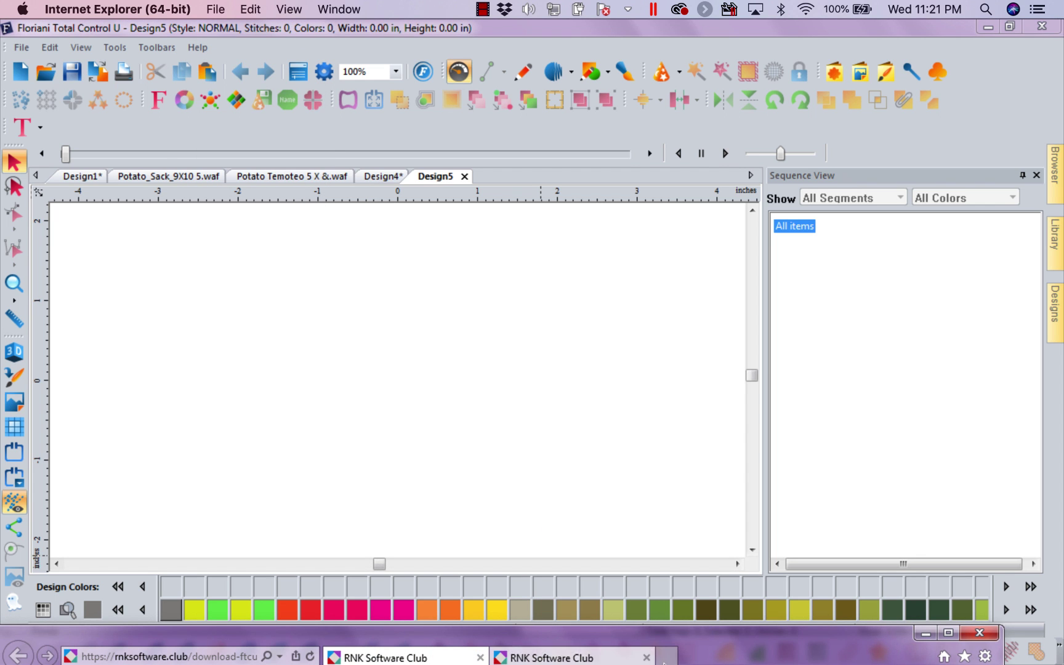
{"action": "left_click_drag", "start_coordinate": [737, 642], "coordinate": [755, 60]}
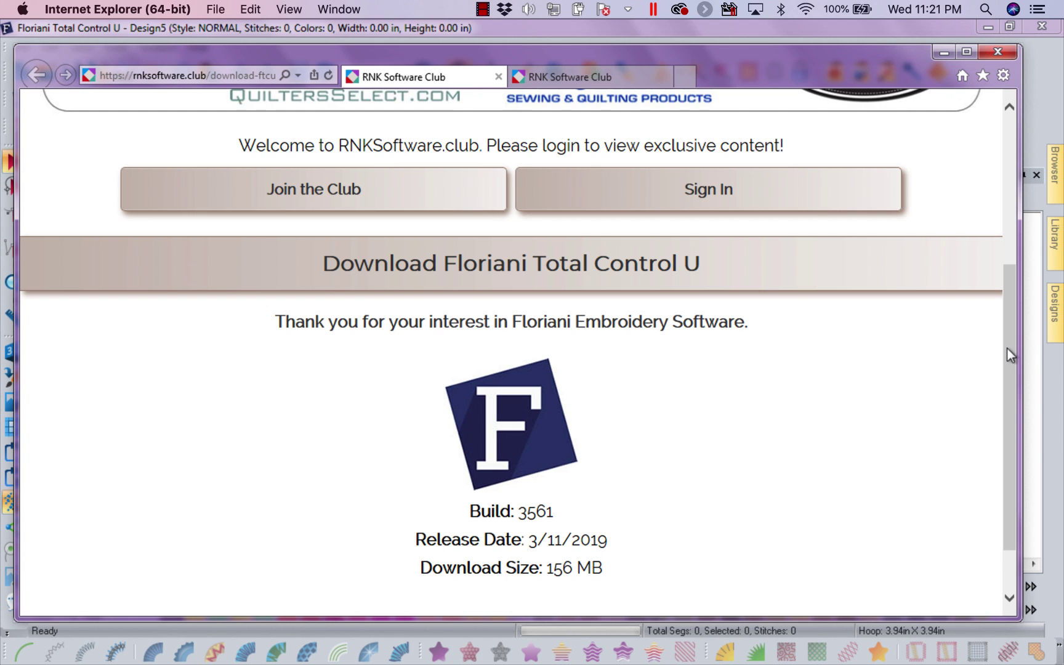
Step: Find the Floriani Total Control U build 3561 download link and move the browser aside
{"action": "left_click_drag", "start_coordinate": [1007, 349], "coordinate": [1004, 174]}
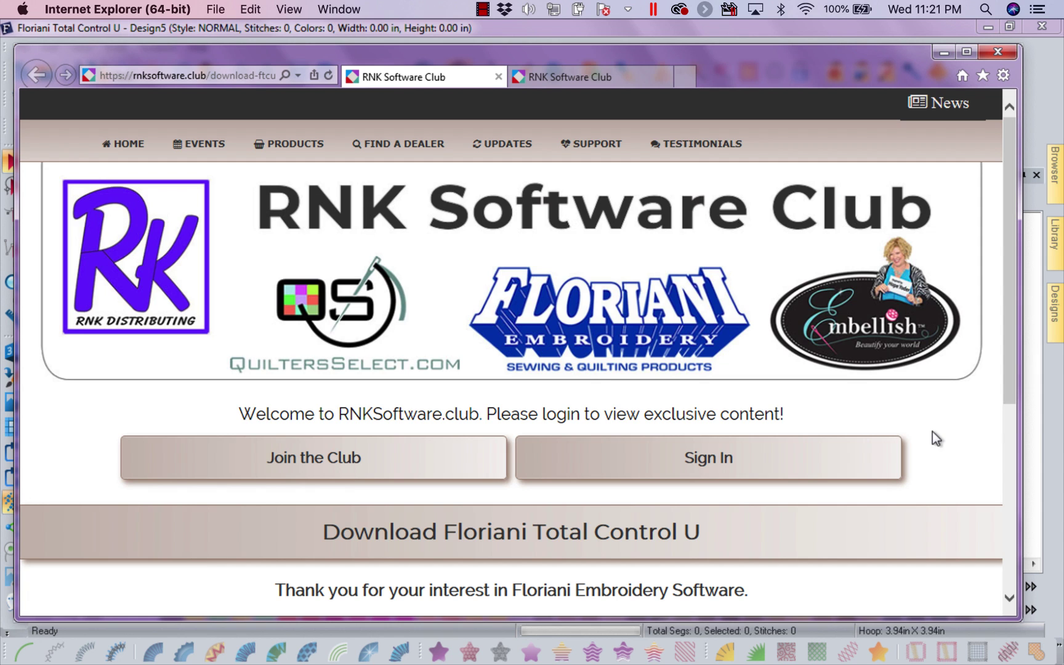
{"action": "left_click_drag", "start_coordinate": [1014, 258], "coordinate": [1011, 390]}
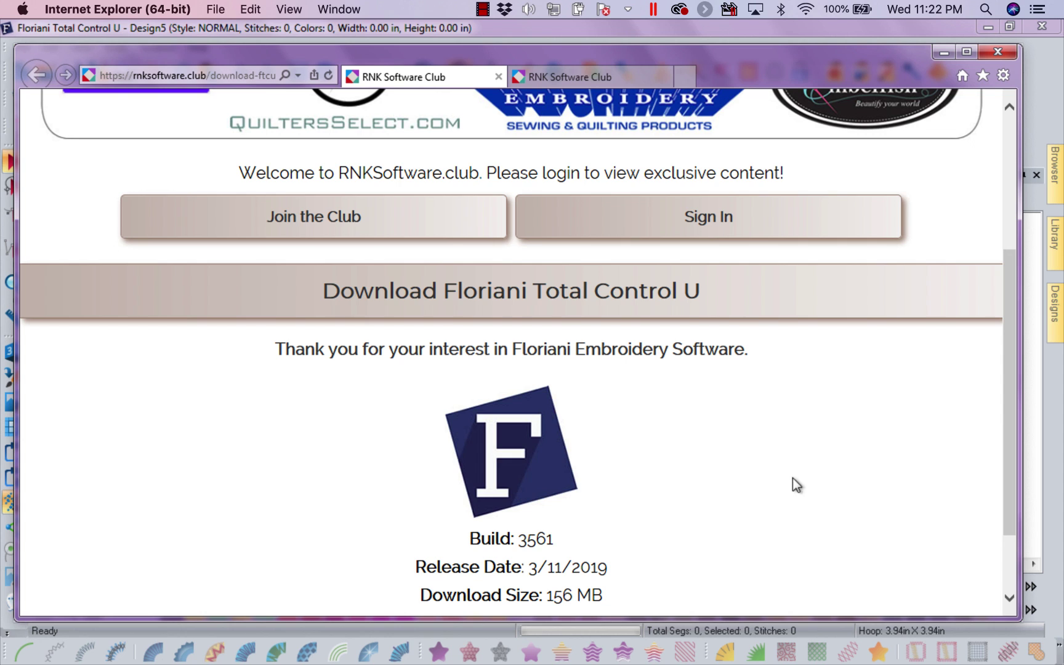
{"action": "left_click_drag", "start_coordinate": [1011, 394], "coordinate": [970, 500]}
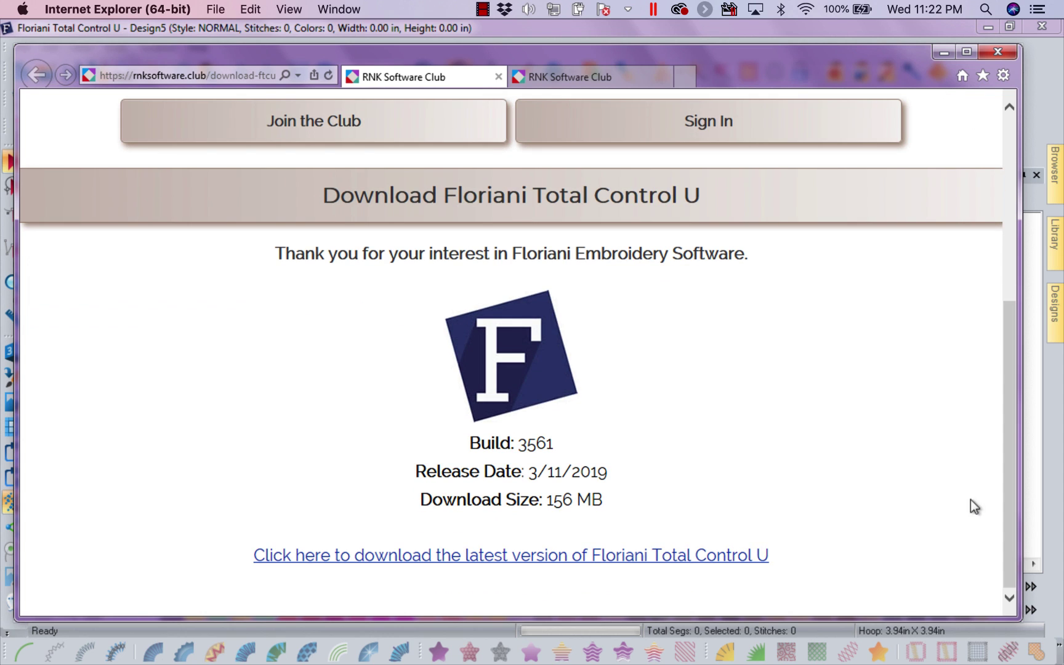
{"action": "left_click", "coordinate": [551, 556]}
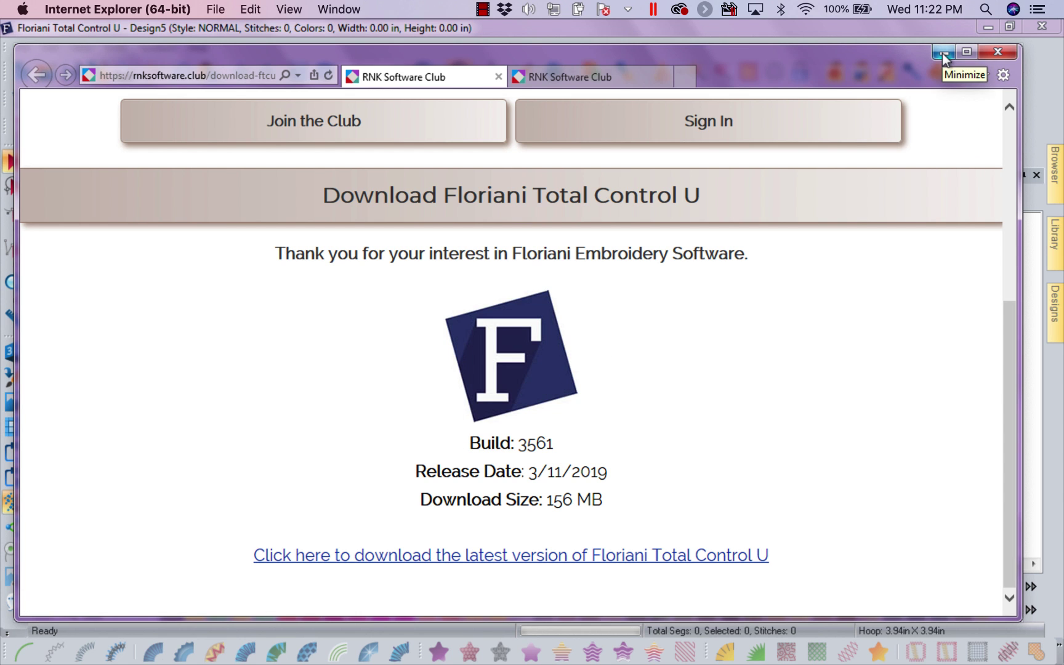
{"action": "left_click_drag", "start_coordinate": [850, 55], "coordinate": [807, 432]}
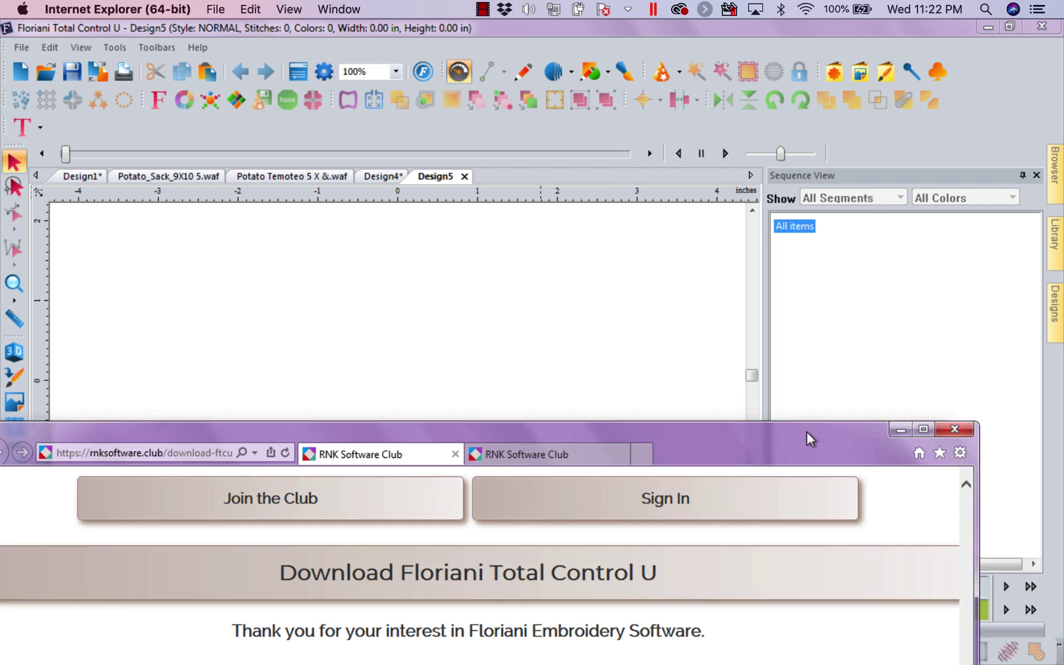
Step: Confirm in Help > About that build 3561 is installed, then dismiss the Help menu
{"action": "left_click", "coordinate": [200, 48]}
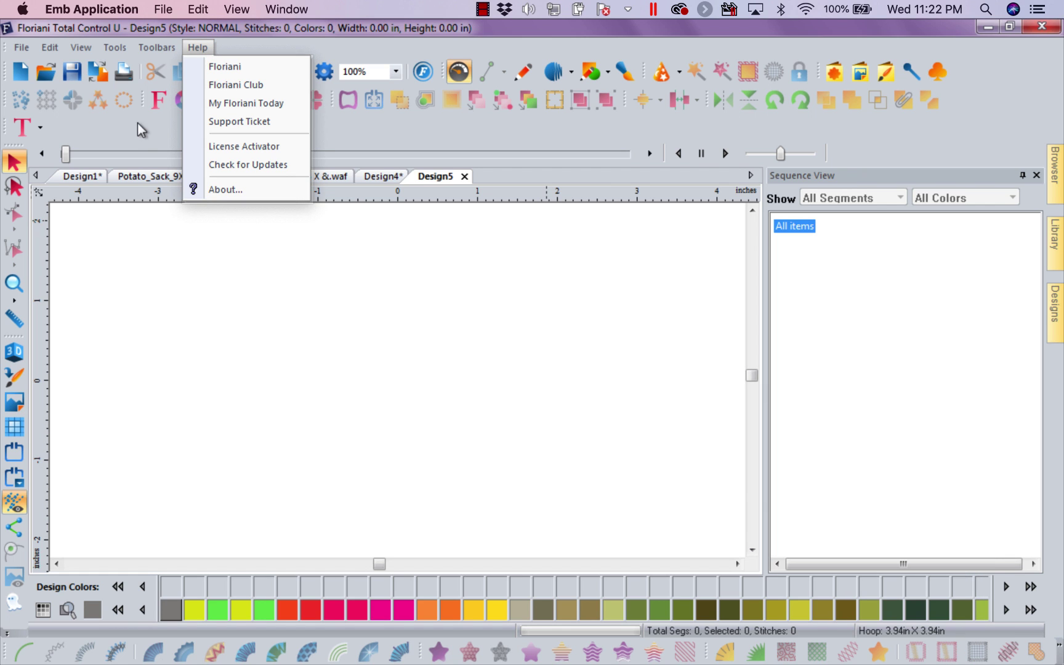
{"action": "left_click", "coordinate": [216, 190]}
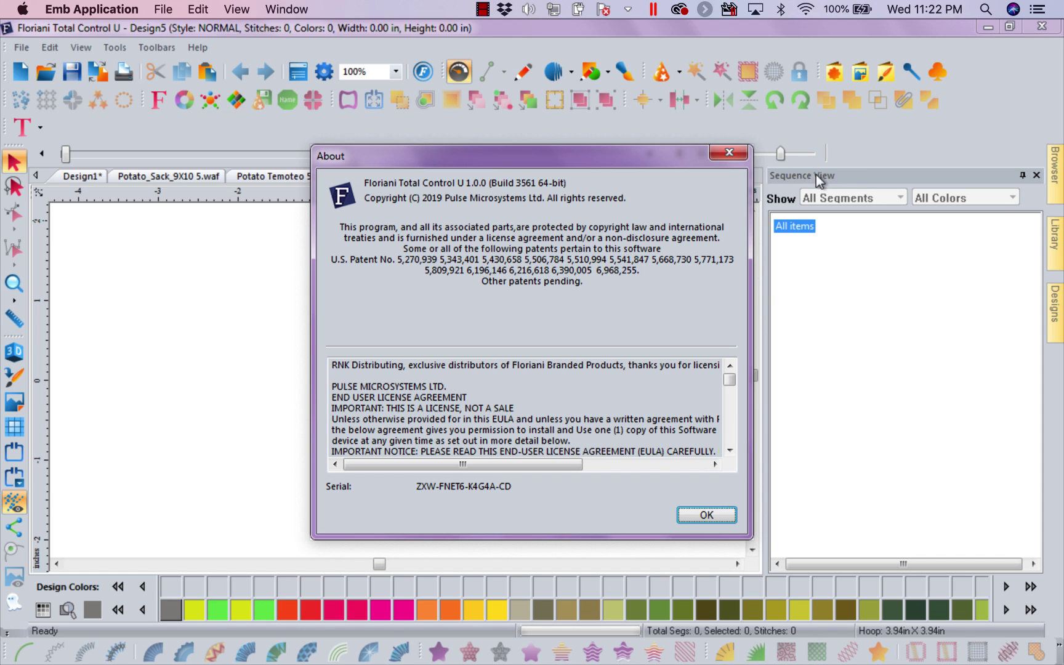
{"action": "left_click", "coordinate": [730, 153]}
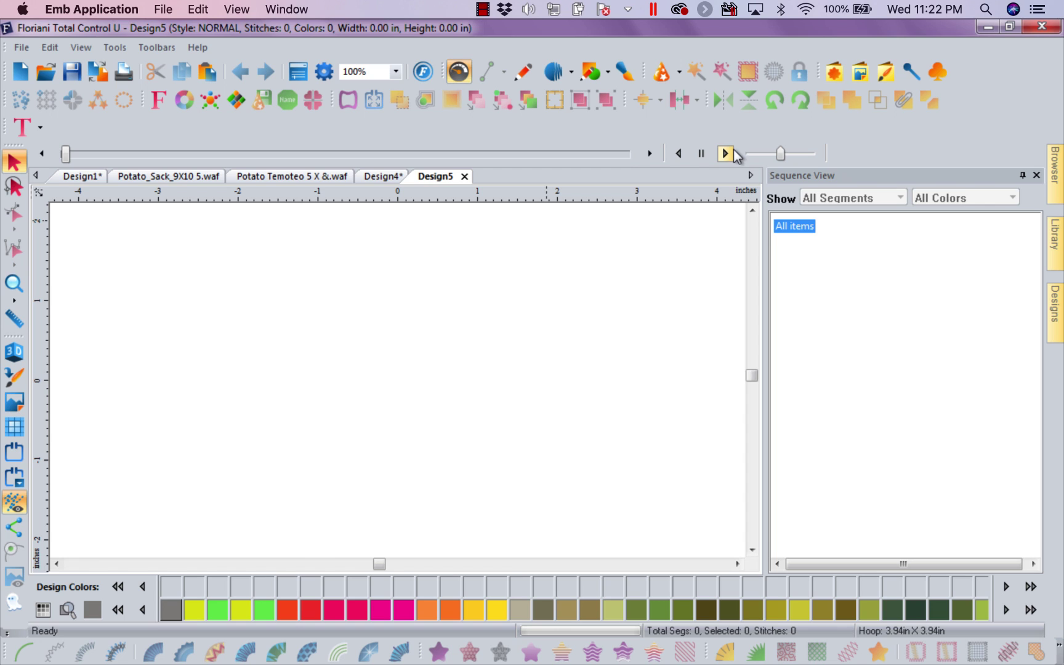
{"action": "left_click", "coordinate": [204, 46]}
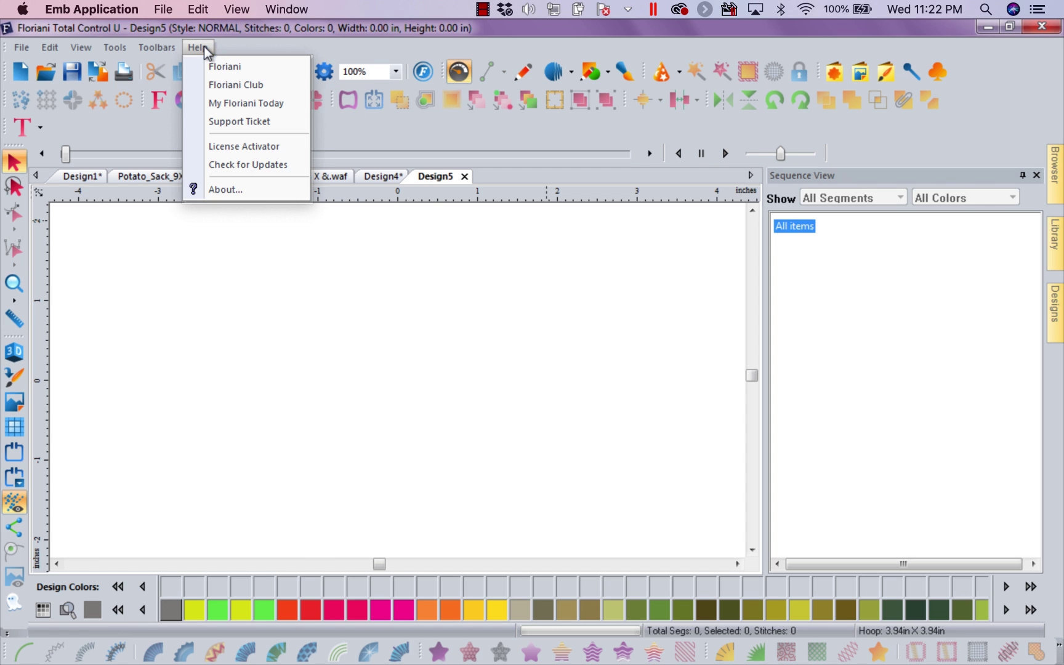
{"action": "left_click", "coordinate": [379, 352]}
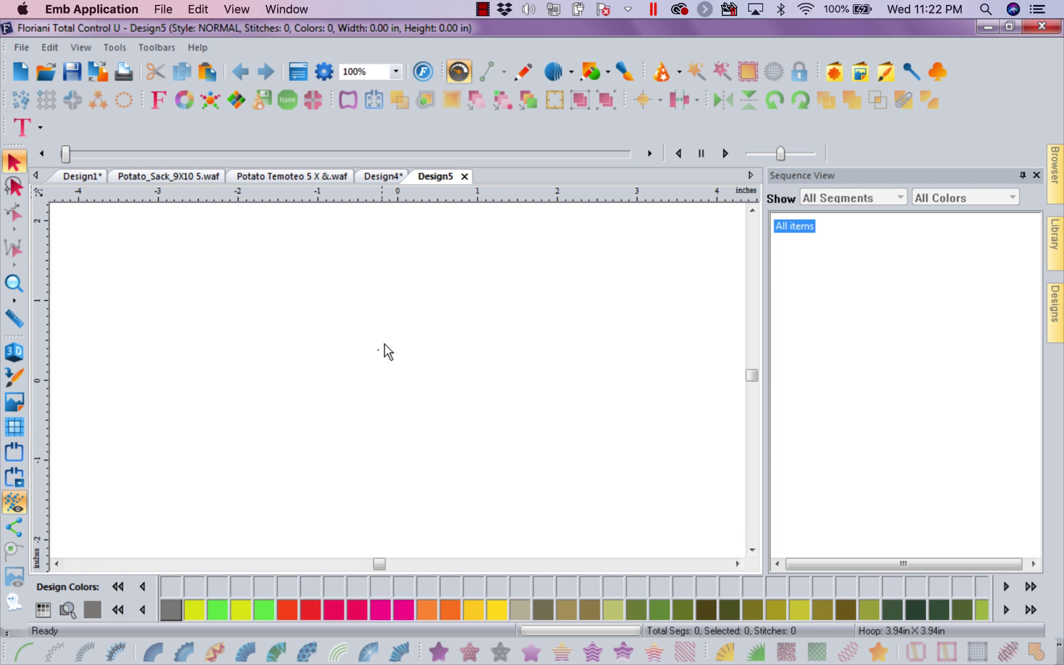
Step: Draw a 2.63 × 2.44 in square and convert it to appliqué (1515 stitches, 3 colours)
{"action": "left_click", "coordinate": [608, 75]}
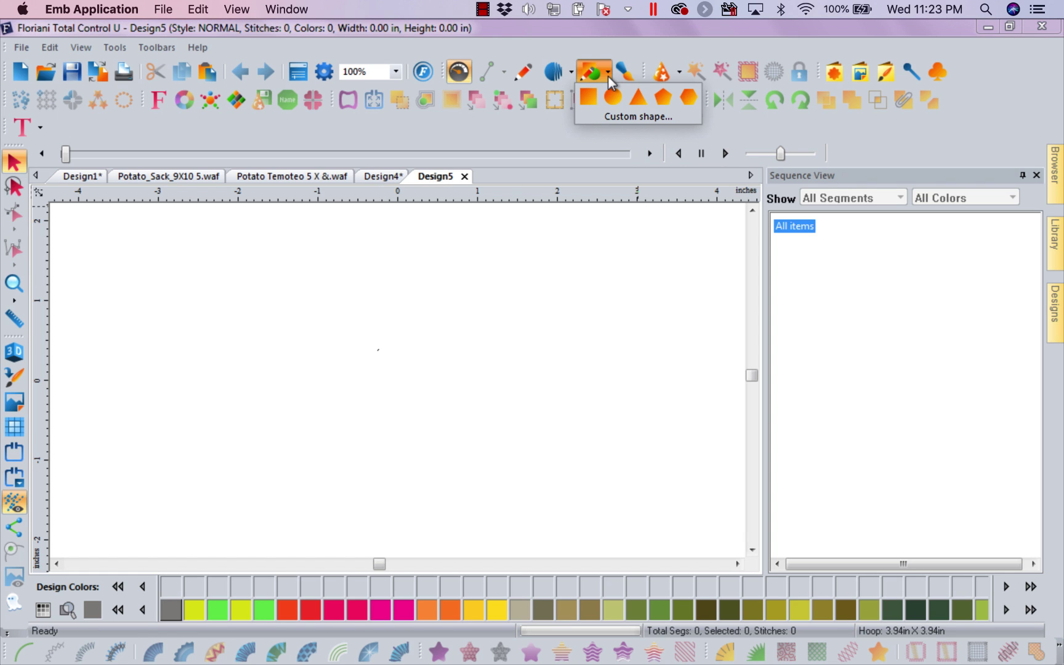
{"action": "left_click", "coordinate": [589, 99]}
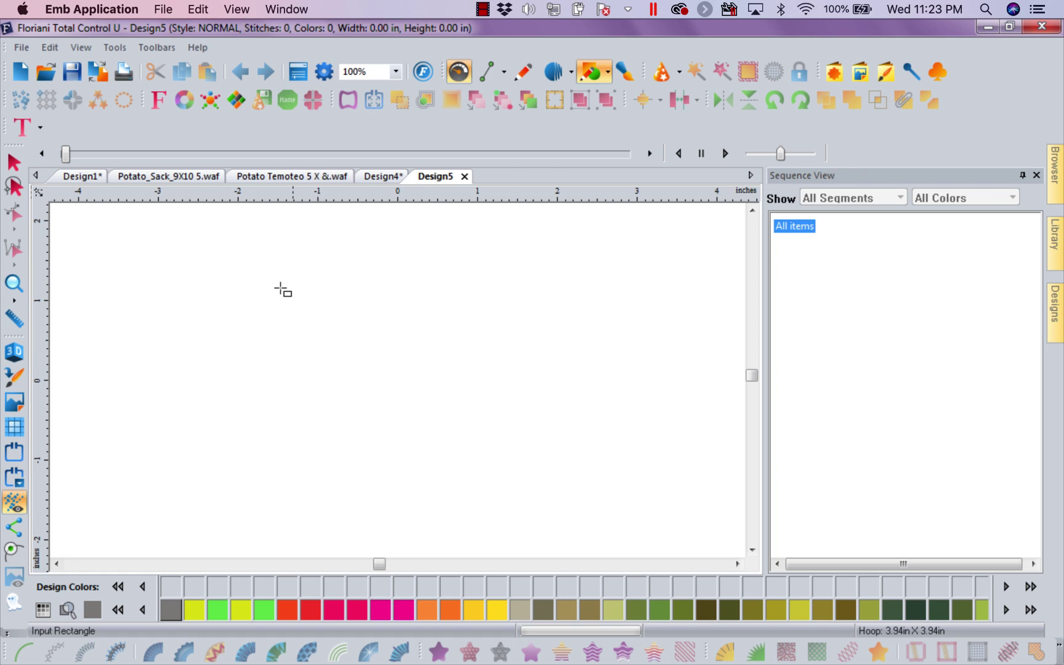
{"action": "left_click_drag", "start_coordinate": [220, 261], "coordinate": [421, 448]}
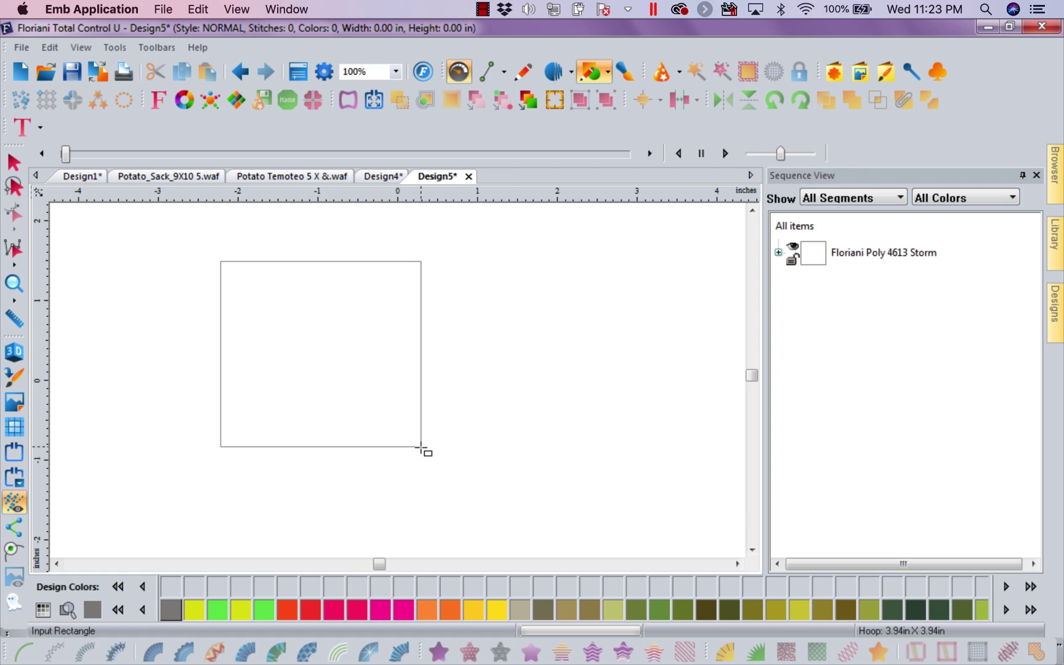
{"action": "left_click", "coordinate": [15, 164]}
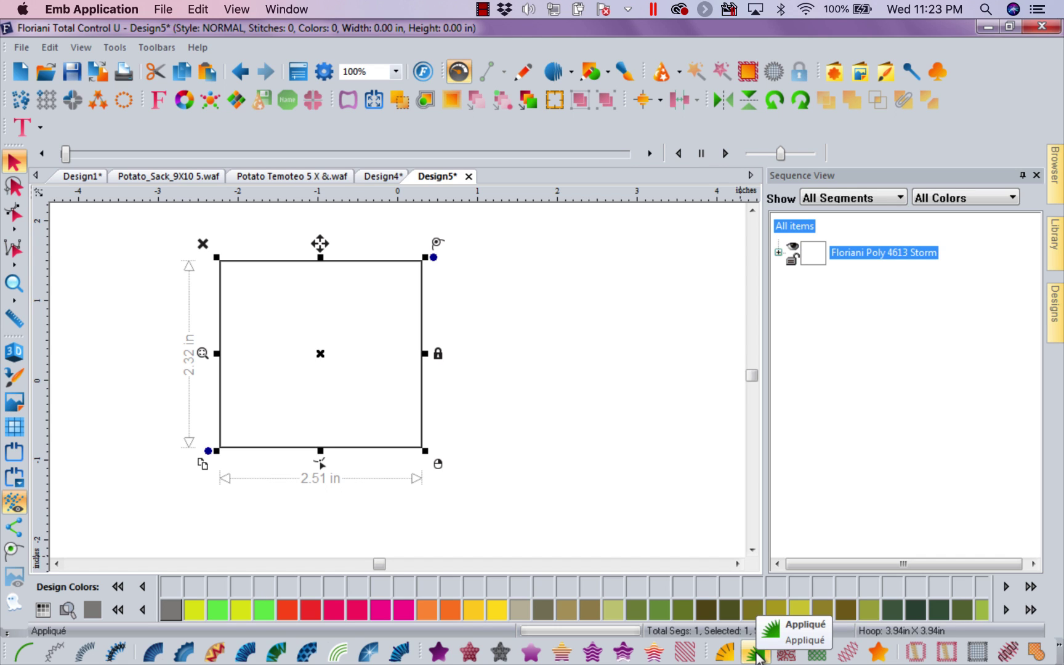
{"action": "left_click", "coordinate": [758, 656]}
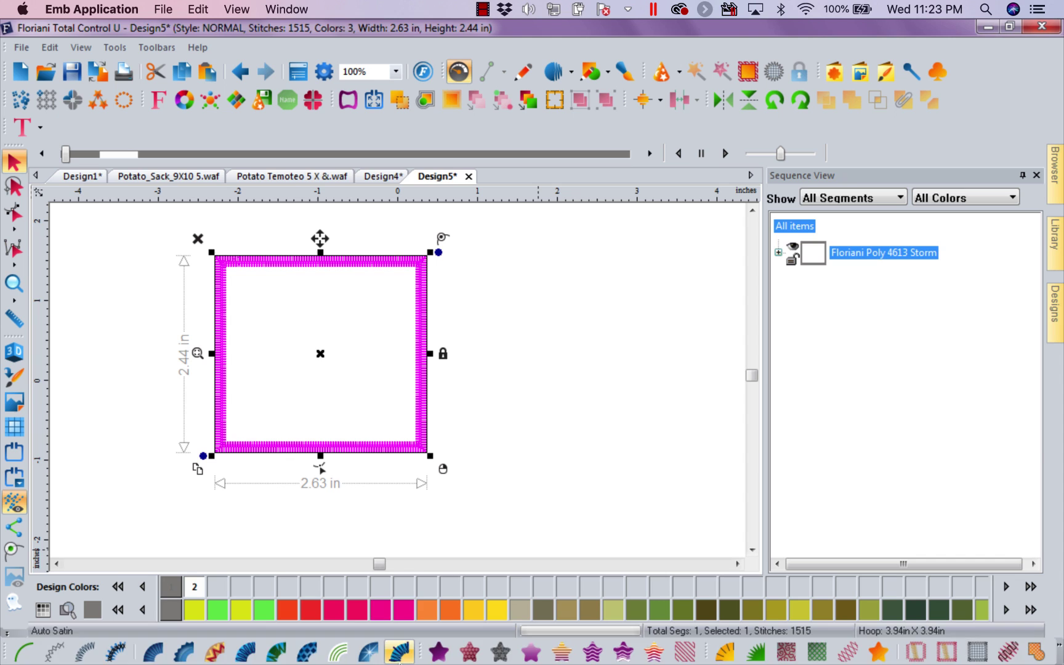
Step: Draw a circle overlapping the square's lower-right corner
{"action": "left_click", "coordinate": [119, 610]}
{"action": "left_click", "coordinate": [118, 610]}
{"action": "left_click", "coordinate": [119, 610]}
{"action": "left_click", "coordinate": [119, 610]}
{"action": "left_click", "coordinate": [118, 609]}
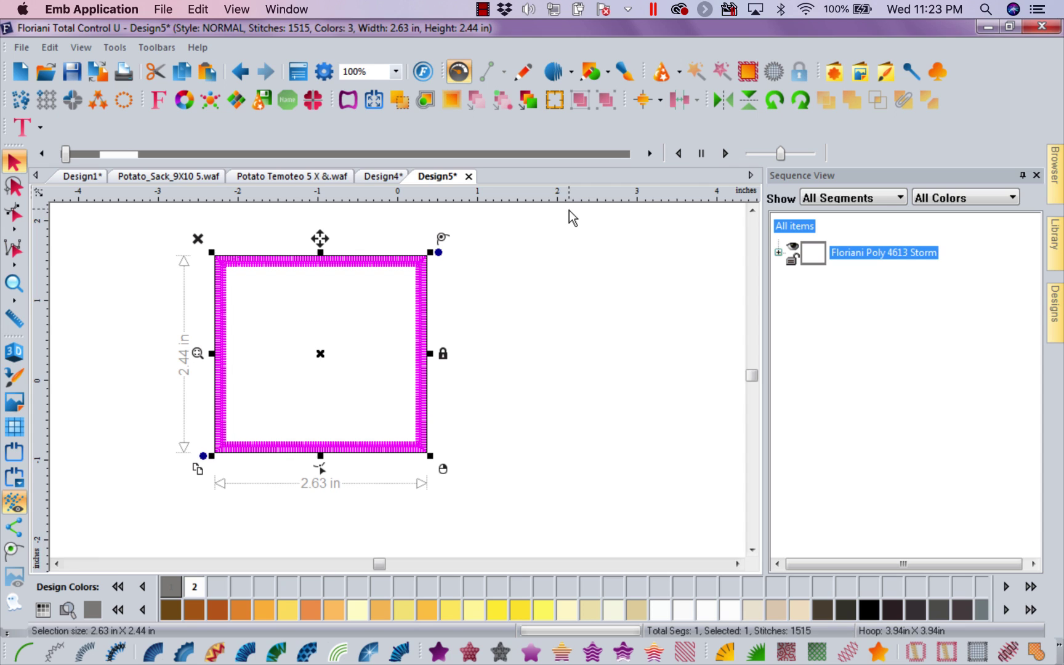
{"action": "left_click", "coordinate": [610, 74]}
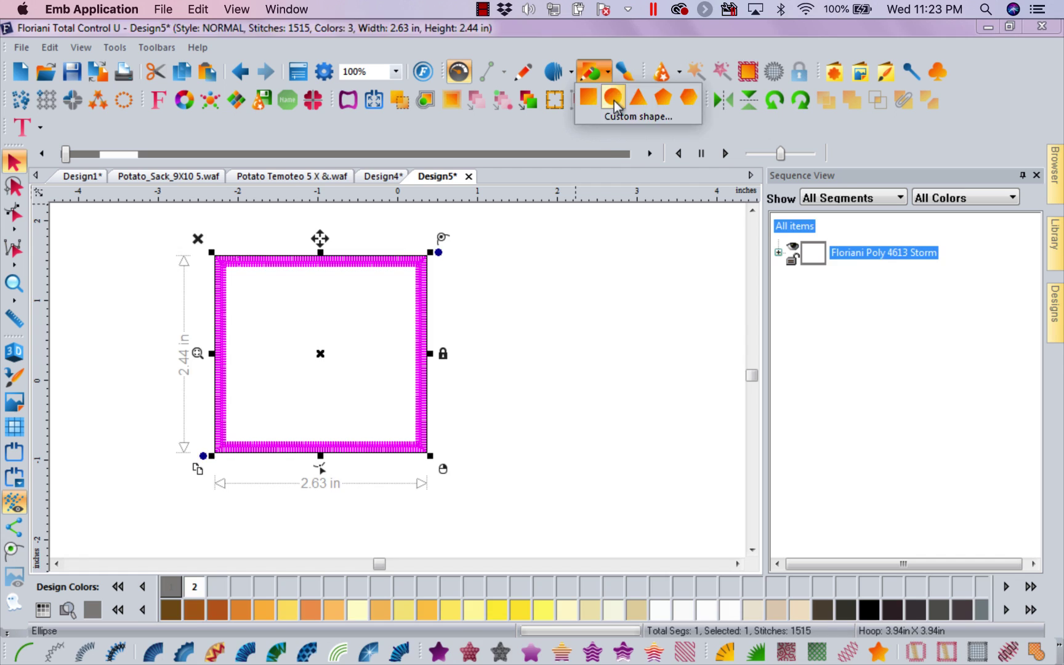
{"action": "left_click", "coordinate": [615, 98]}
{"action": "left_click_drag", "start_coordinate": [357, 372], "coordinate": [546, 543]}
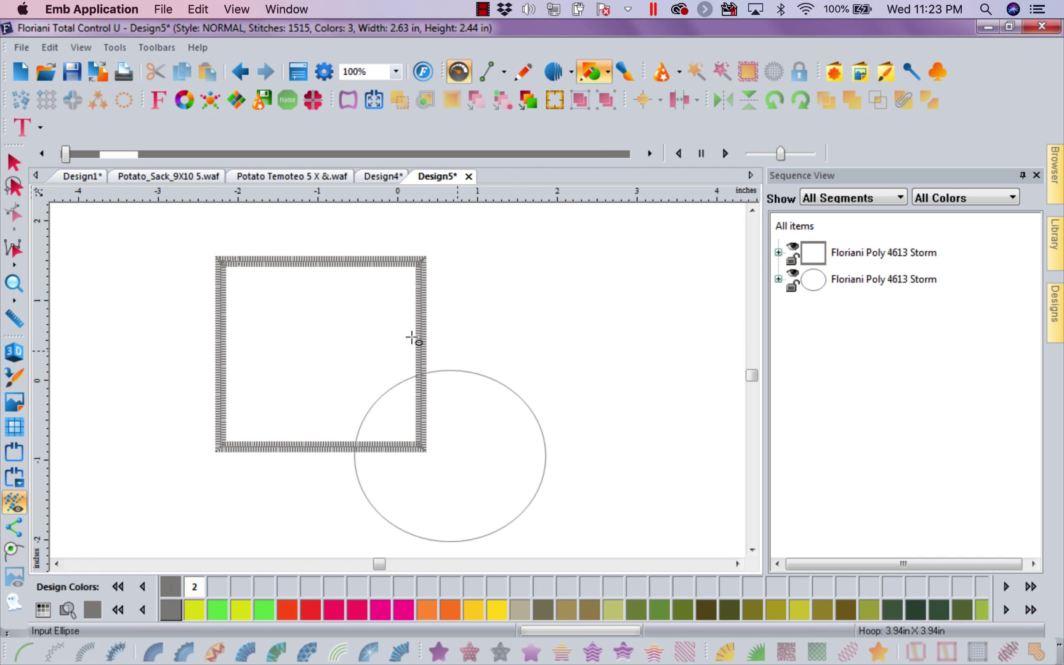
Step: Make the circle an appliqué and set its Color 3 to Neon Radiance thread
{"action": "left_click", "coordinate": [13, 162]}
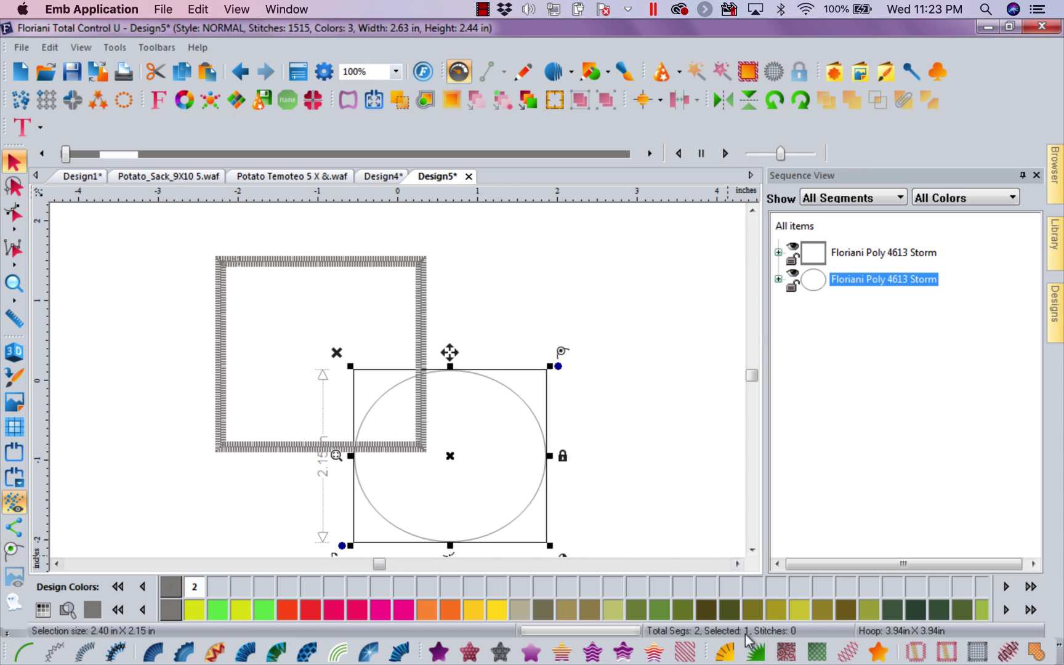
{"action": "left_click", "coordinate": [757, 653]}
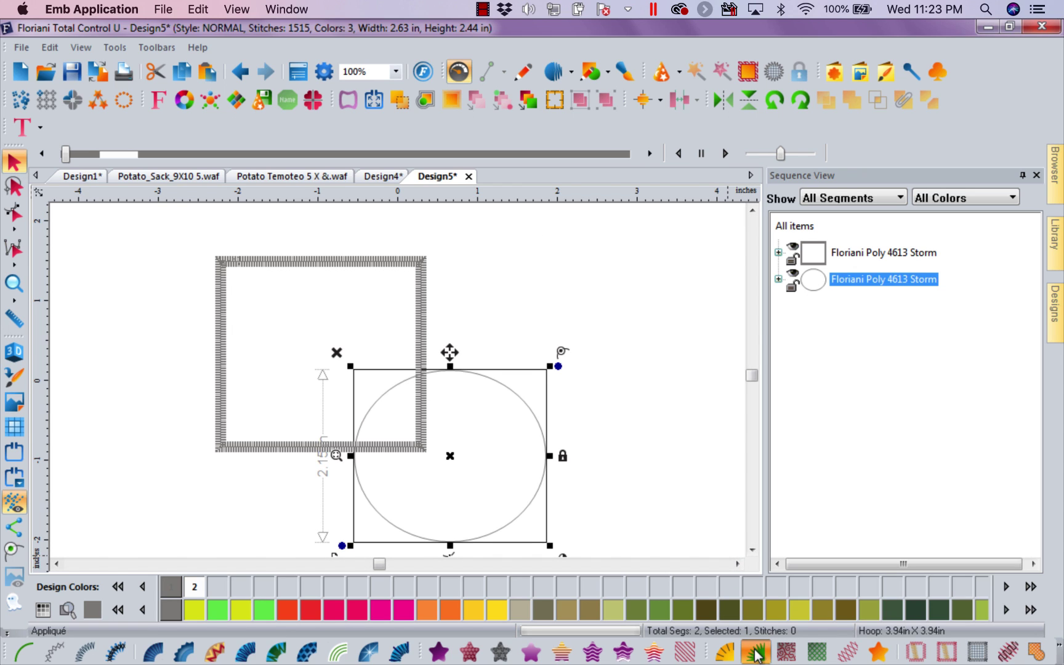
{"action": "right_click", "coordinate": [358, 610]}
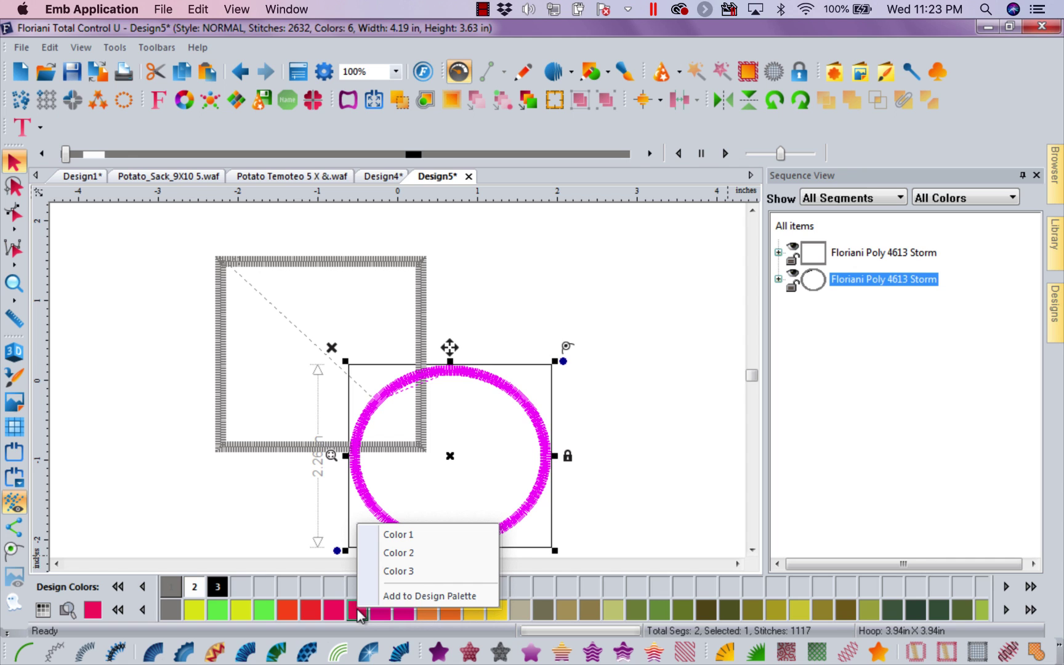
{"action": "left_click", "coordinate": [404, 571]}
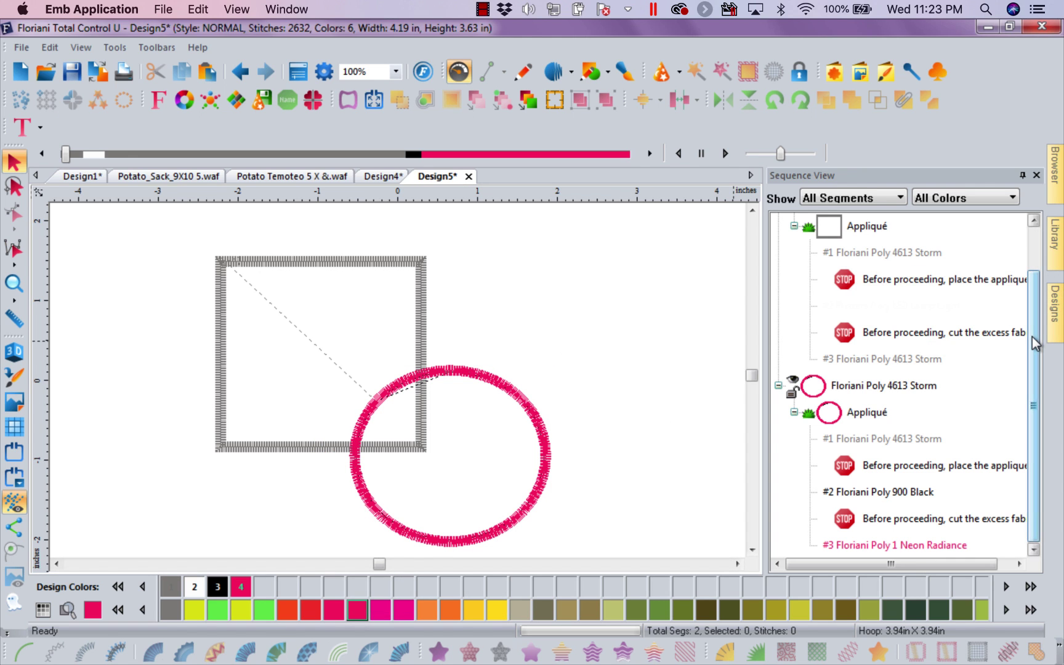
Step: Collapse both Floriani Poly 4613 Storm entries in Sequence View
{"action": "left_click_drag", "start_coordinate": [1032, 337], "coordinate": [1029, 272]}
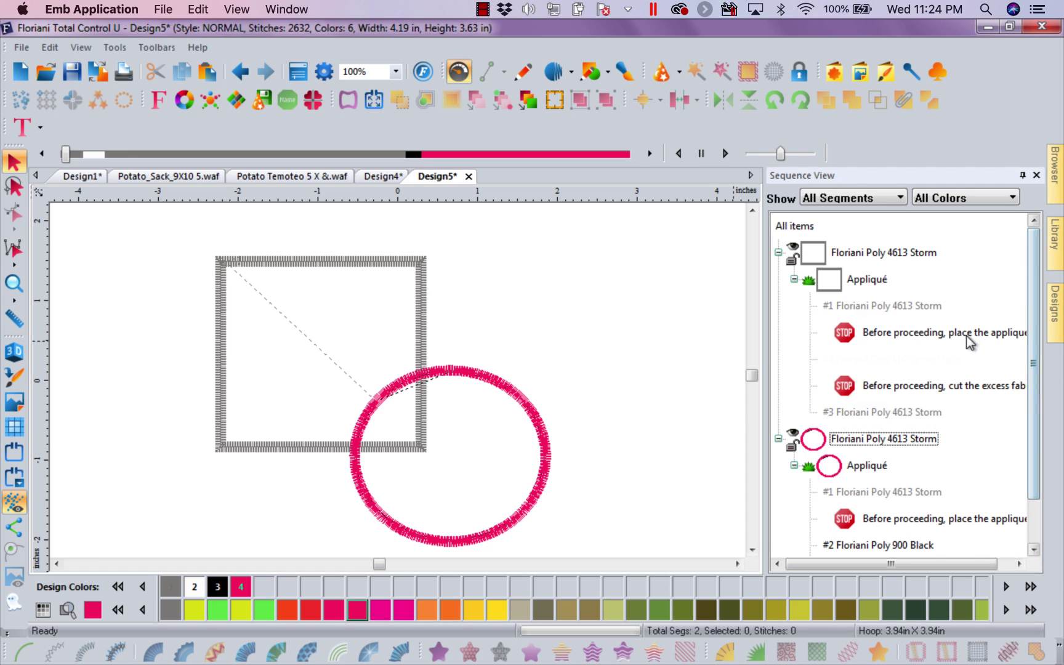
{"action": "left_click", "coordinate": [778, 253]}
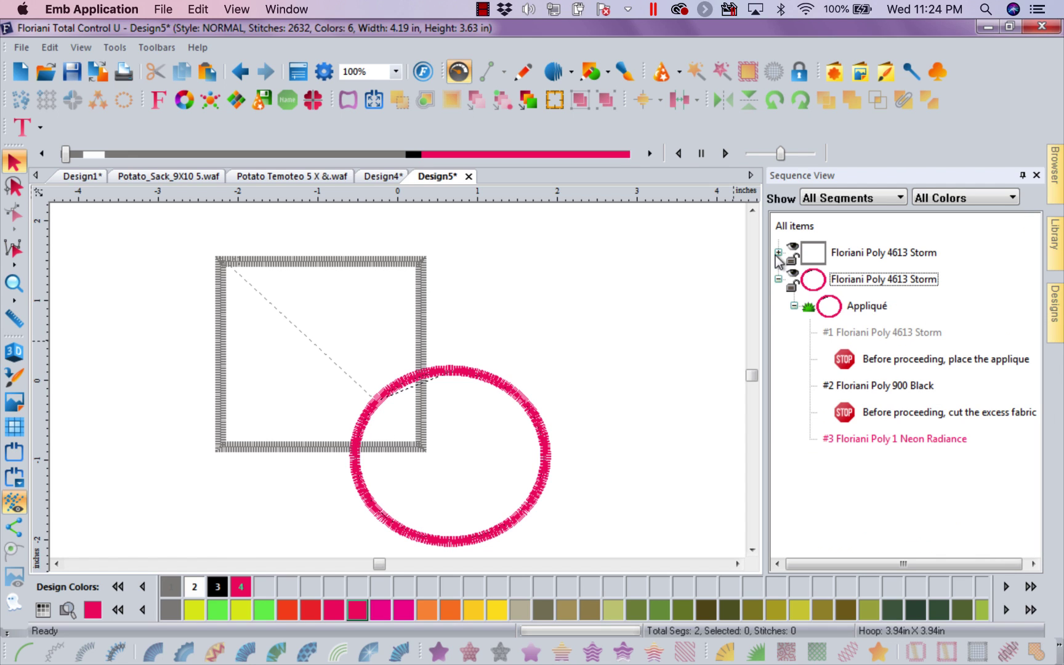
{"action": "left_click", "coordinate": [778, 279]}
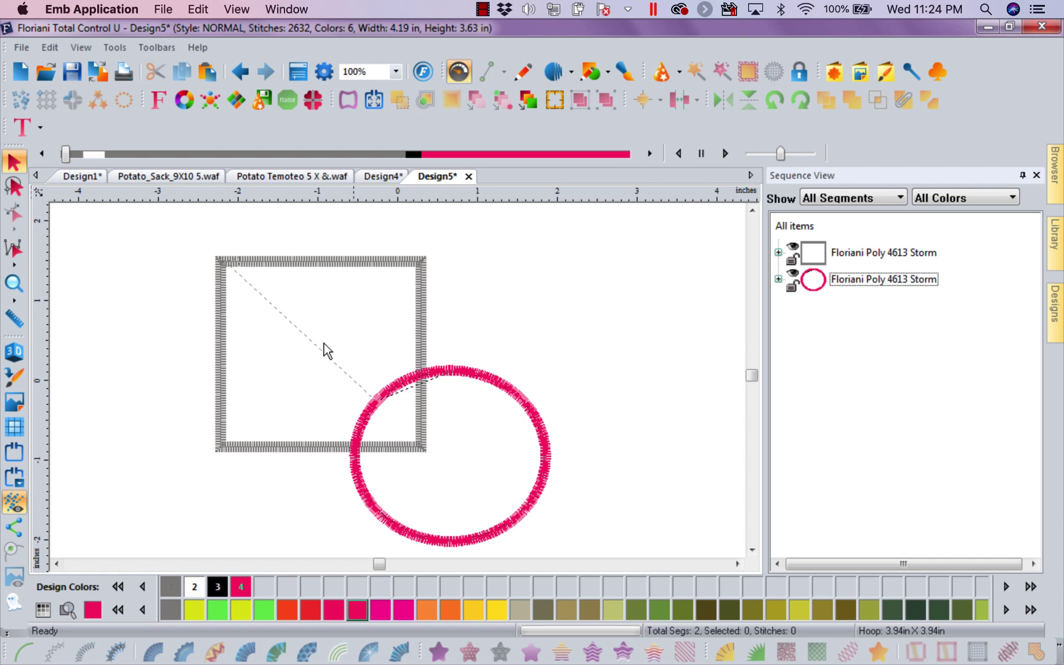
{"action": "left_click_drag", "start_coordinate": [67, 155], "coordinate": [105, 158]}
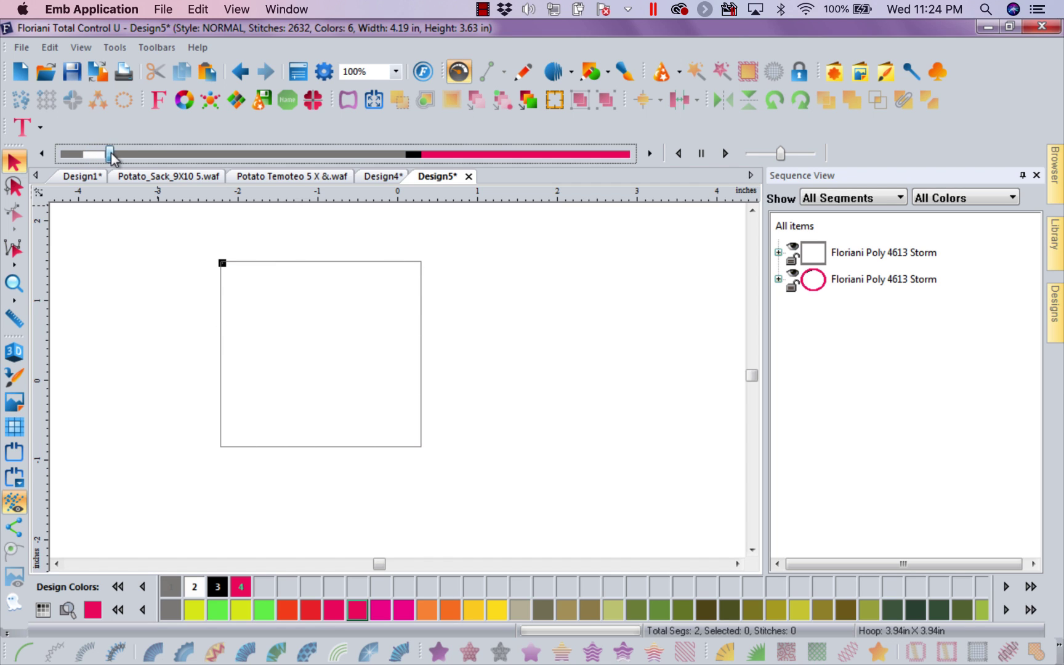
{"action": "mouse_move", "coordinate": [111, 157]}
{"action": "left_mouse_down"}
{"action": "mouse_move", "coordinate": [271, 130]}
{"action": "mouse_move", "coordinate": [372, 132]}
{"action": "mouse_move", "coordinate": [95, 157]}
{"action": "mouse_move", "coordinate": [390, 146]}
{"action": "left_mouse_up"}
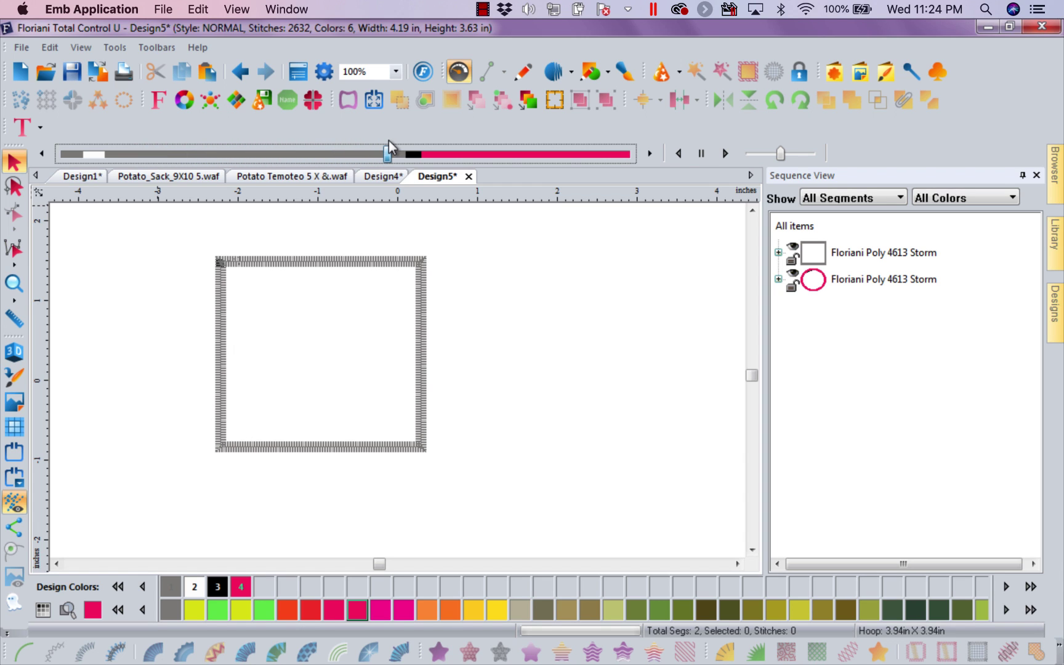
{"action": "left_click_drag", "start_coordinate": [389, 157], "coordinate": [407, 159]}
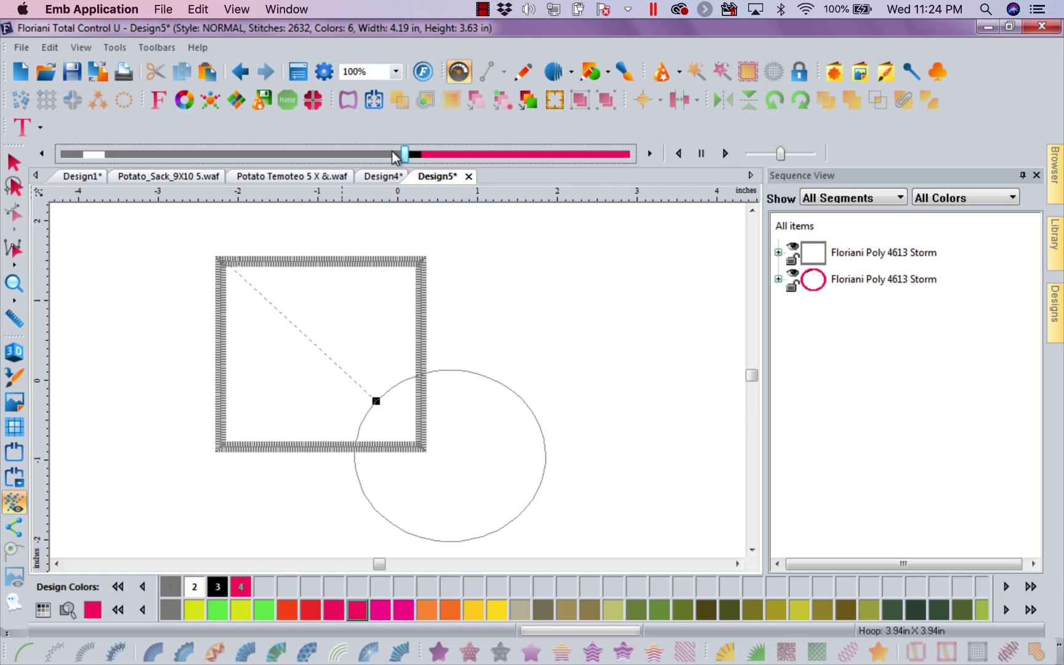
{"action": "left_click_drag", "start_coordinate": [407, 157], "coordinate": [670, 161]}
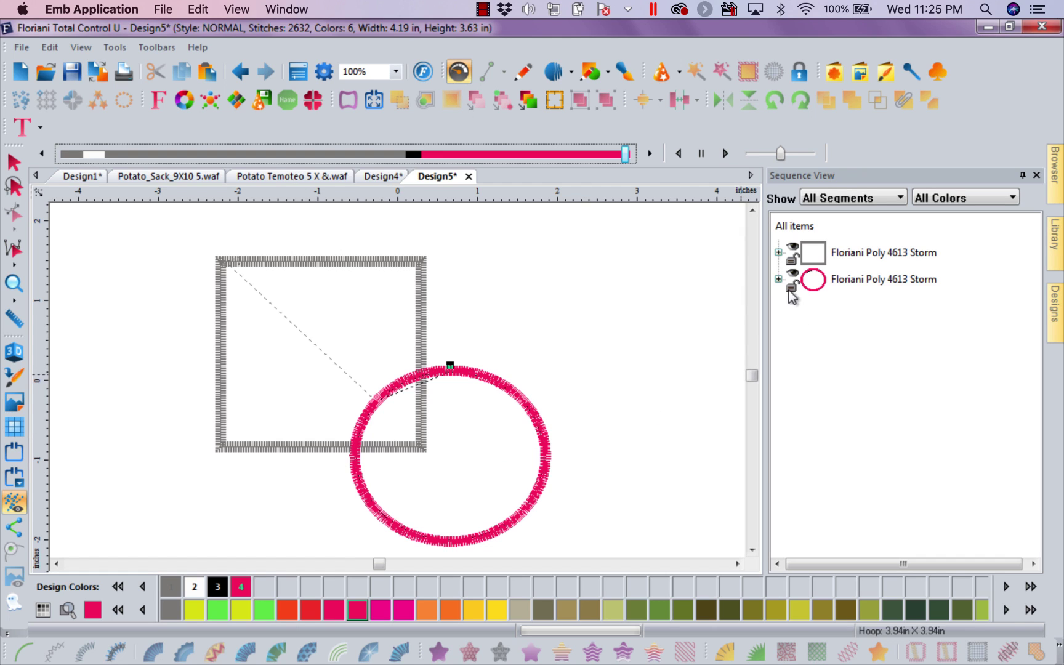
Step: Apply Breakup Applique to the square, select its outline piece, and choose Stitch Edit
{"action": "left_click", "coordinate": [778, 253]}
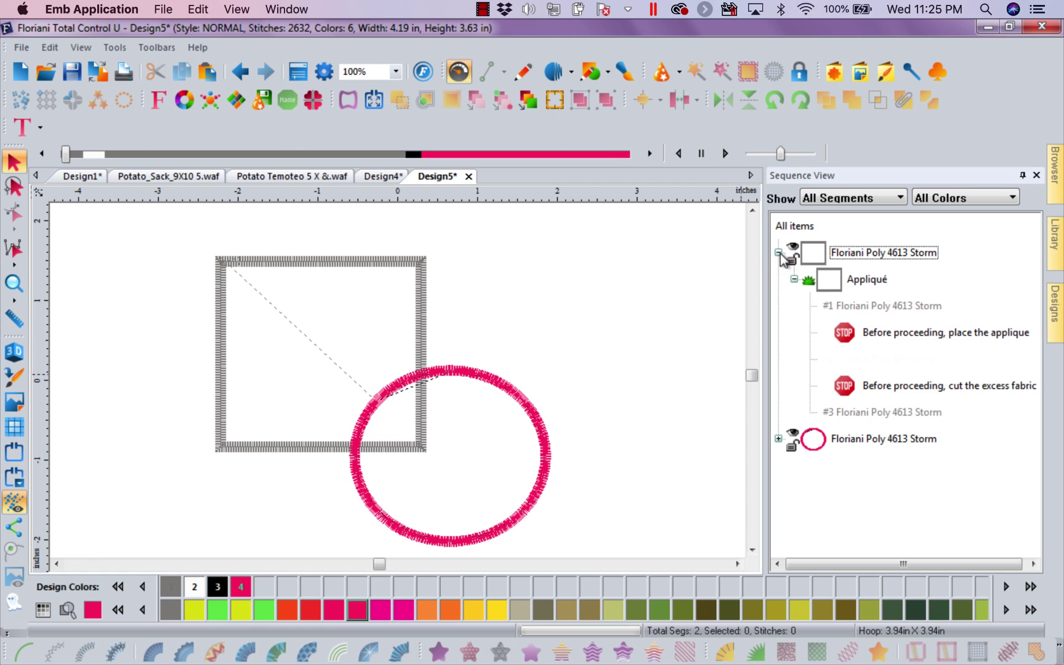
{"action": "left_click", "coordinate": [819, 285]}
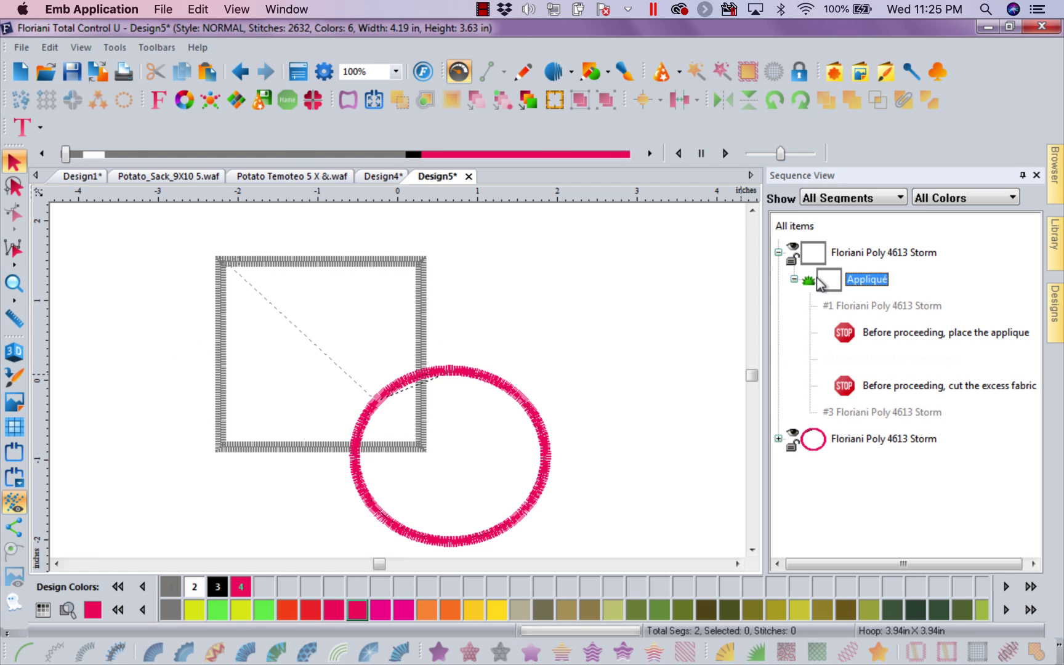
{"action": "right_click", "coordinate": [819, 285]}
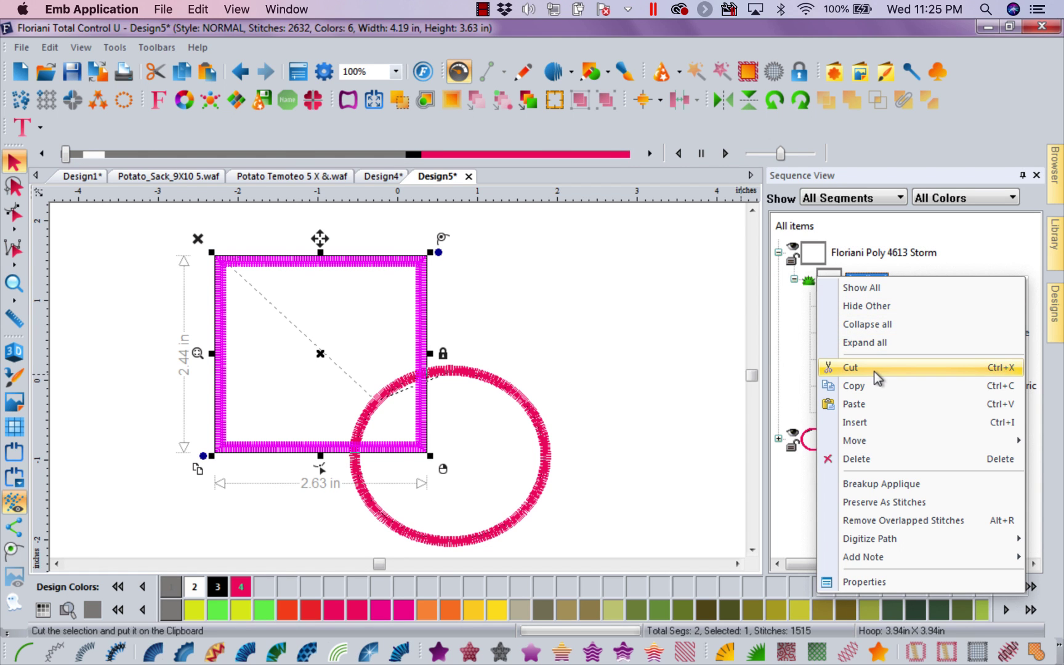
{"action": "left_click", "coordinate": [876, 485]}
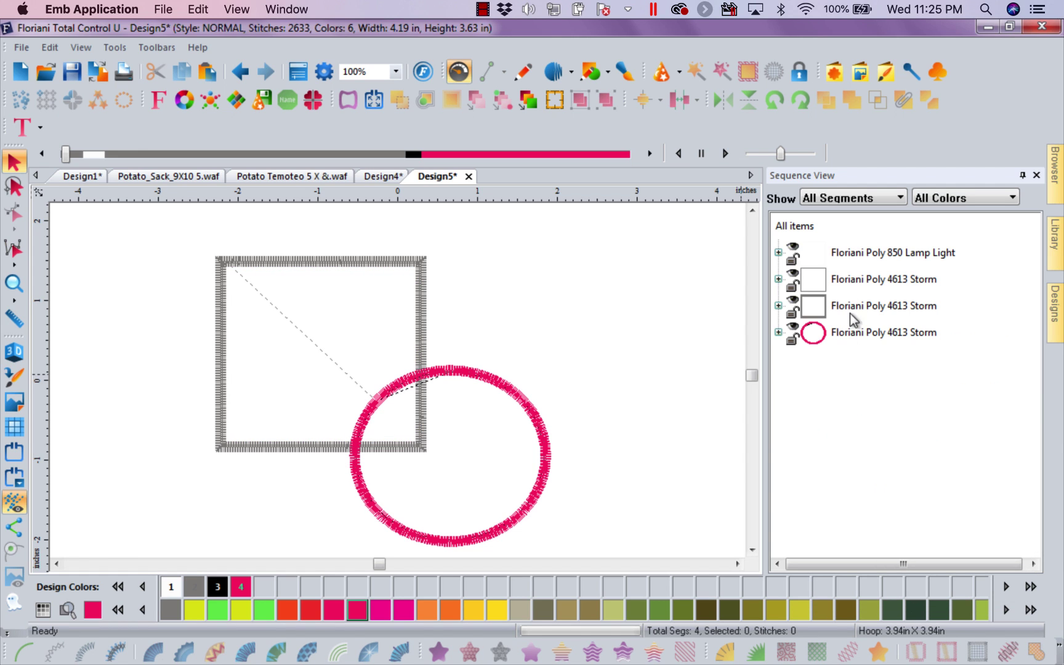
{"action": "left_click", "coordinate": [842, 312]}
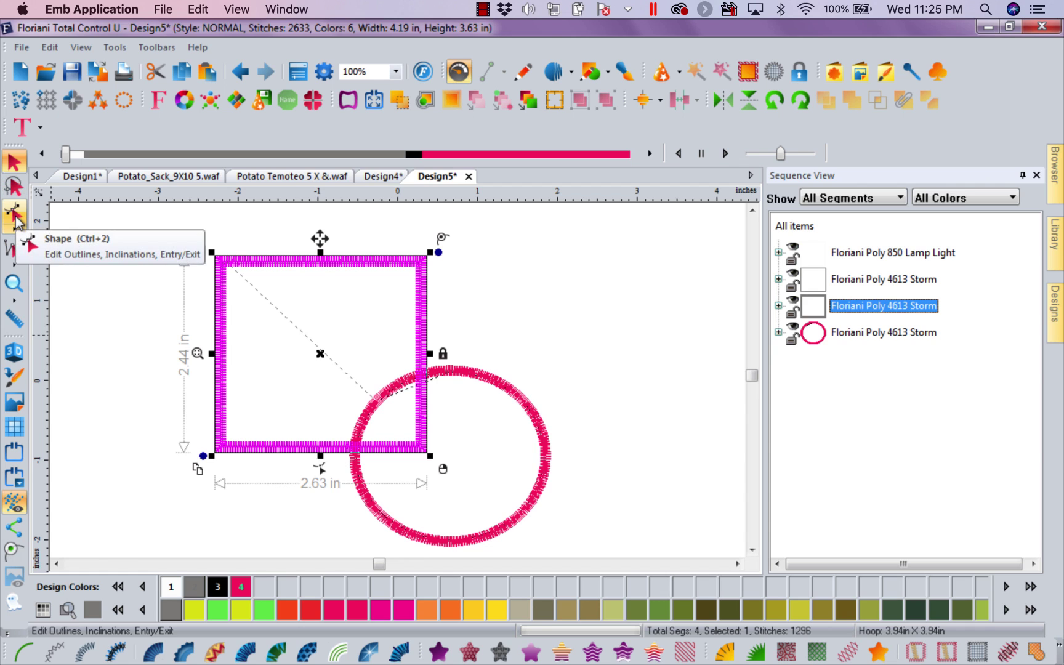
{"action": "left_click", "coordinate": [13, 246]}
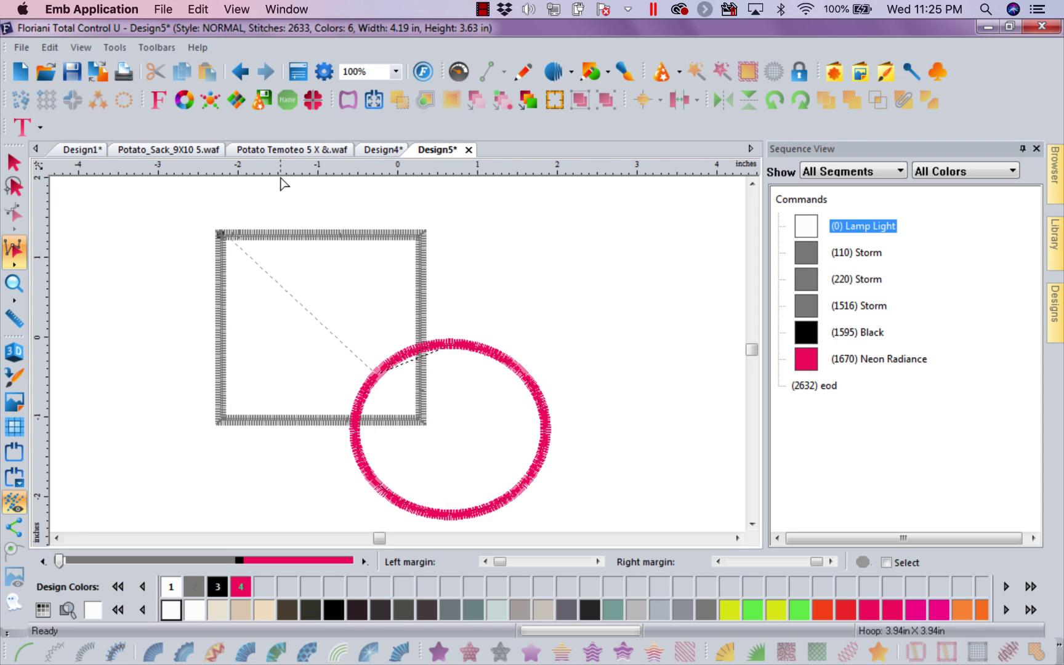
Step: Undo the breakup, try Neon Red as the circle's Color 3, then undo that change
{"action": "left_click", "coordinate": [239, 72]}
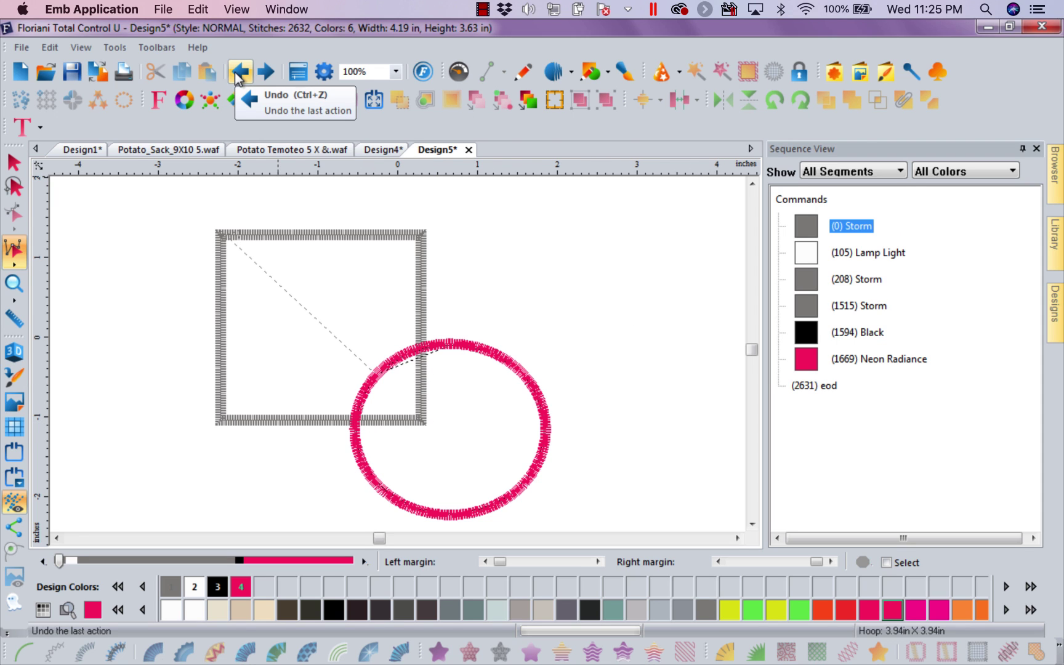
{"action": "left_click", "coordinate": [14, 164]}
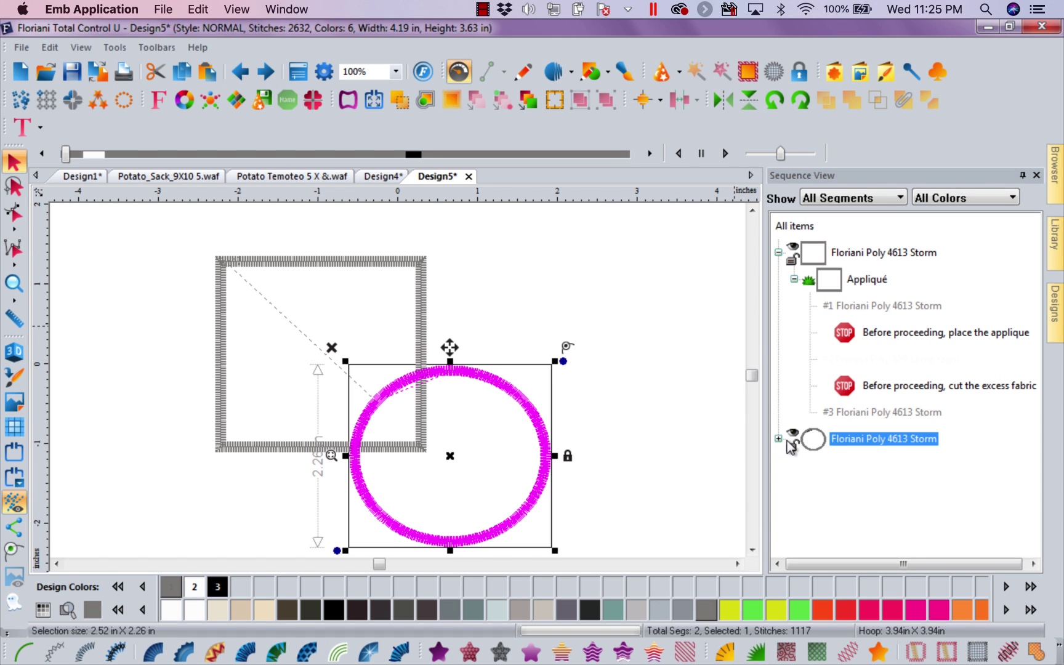
{"action": "left_click", "coordinate": [779, 253]}
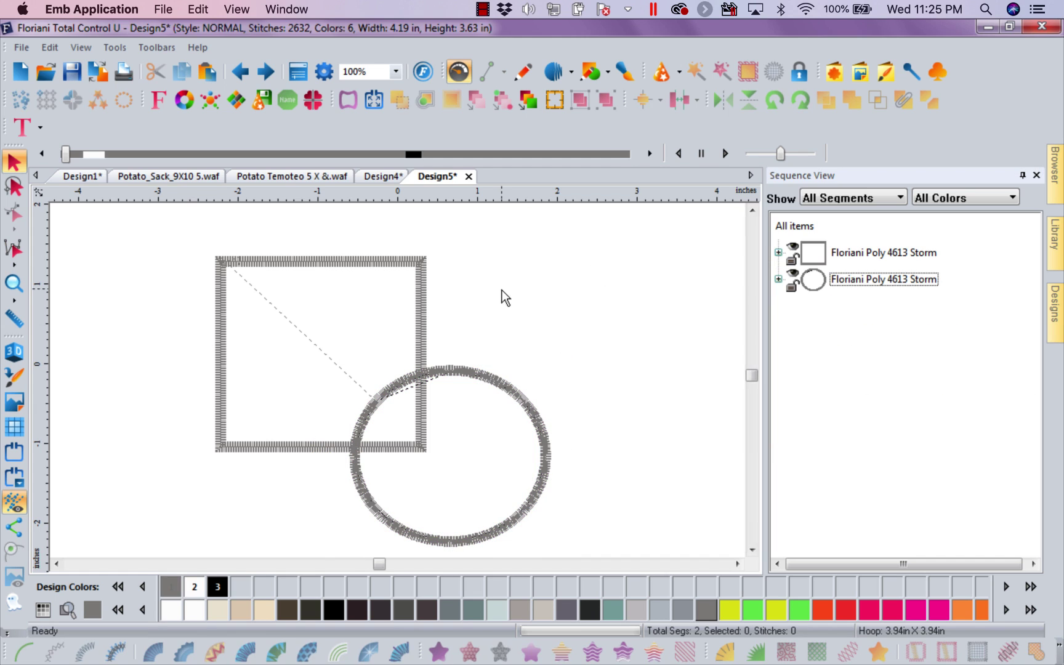
{"action": "left_click", "coordinate": [561, 430]}
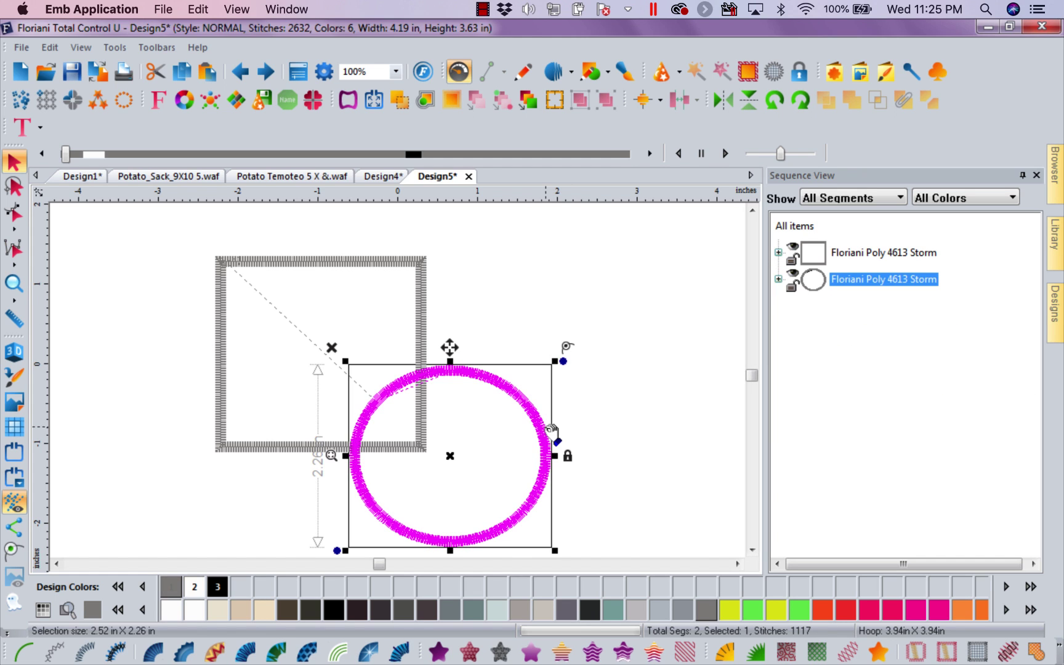
{"action": "left_click", "coordinate": [845, 613]}
{"action": "left_click", "coordinate": [895, 573]}
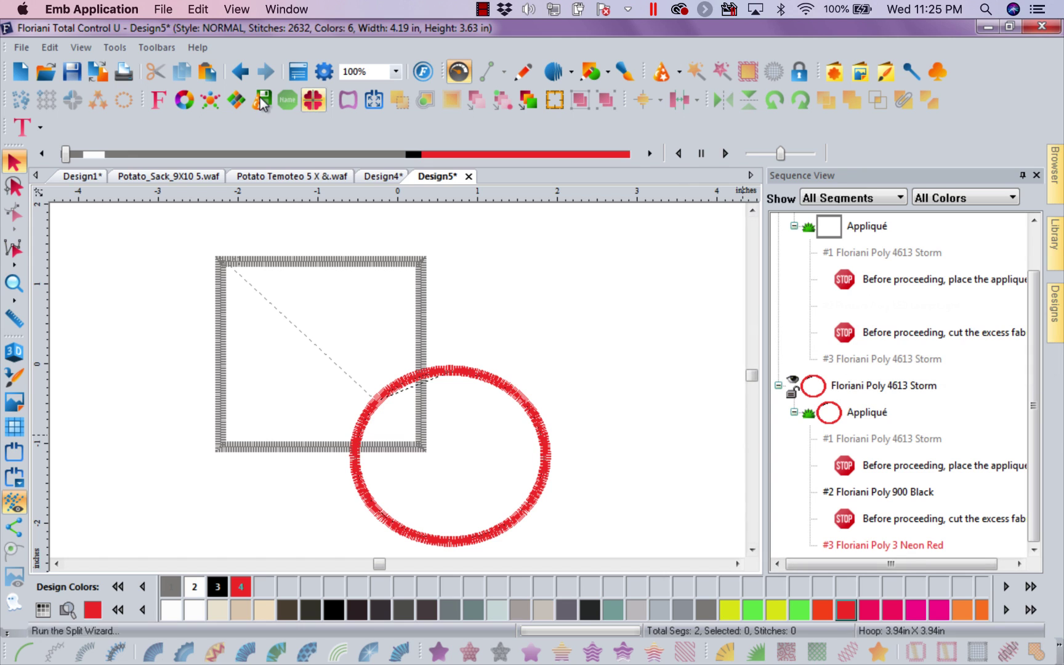
{"action": "left_click", "coordinate": [241, 73]}
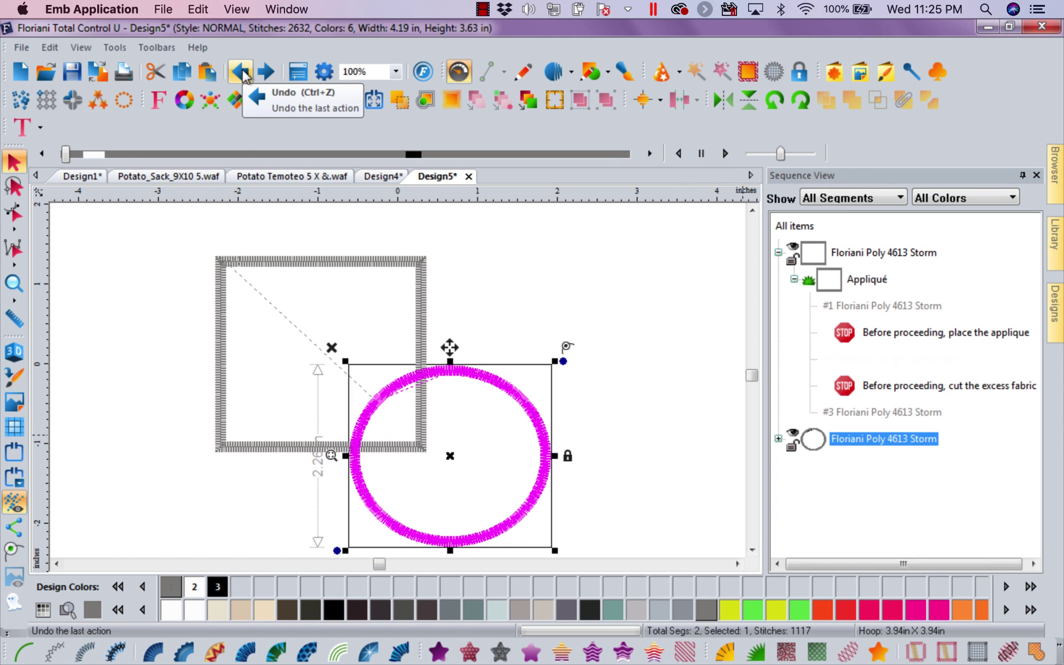
Step: Apply Remove Overlaps to both shapes, cutting 2632 stitches to 2410, and replay the stitching
{"action": "left_click", "coordinate": [777, 227]}
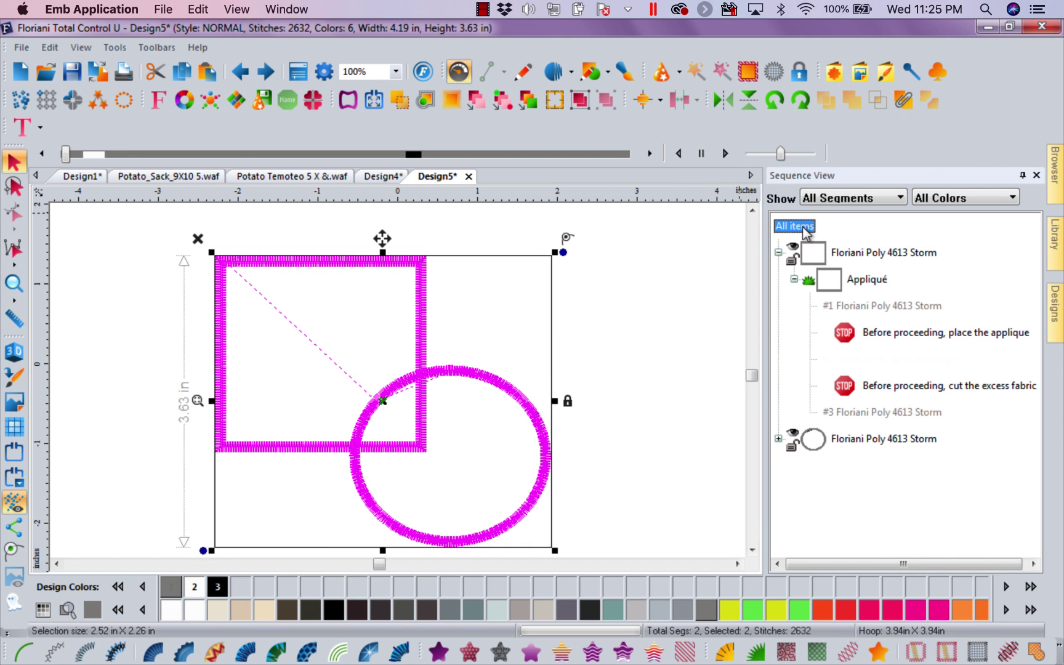
{"action": "right_click", "coordinate": [393, 372]}
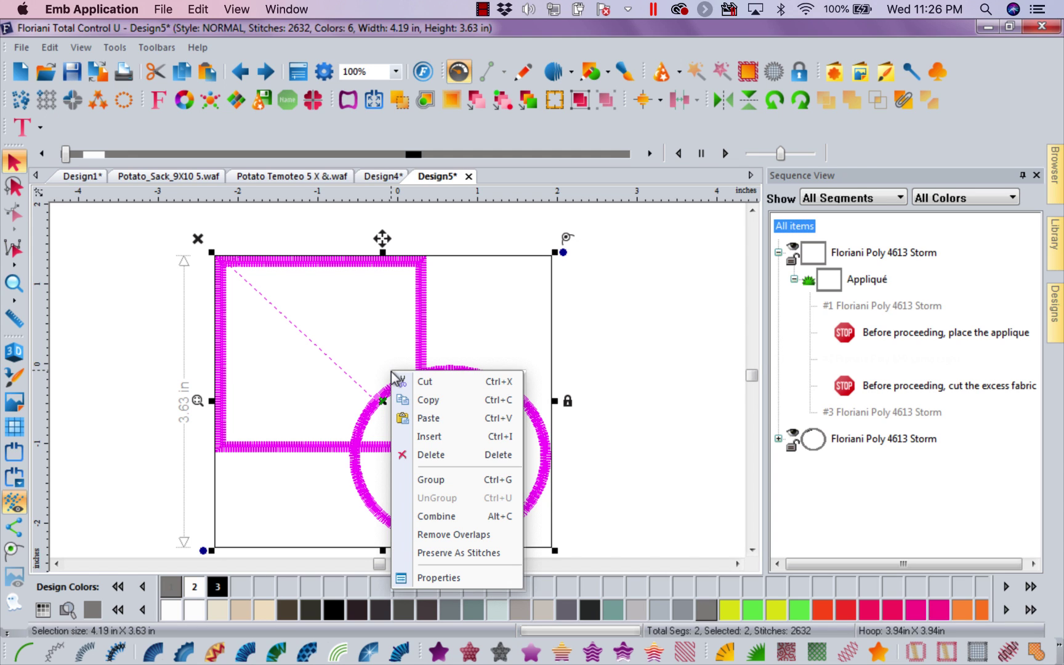
{"action": "left_click", "coordinate": [429, 531]}
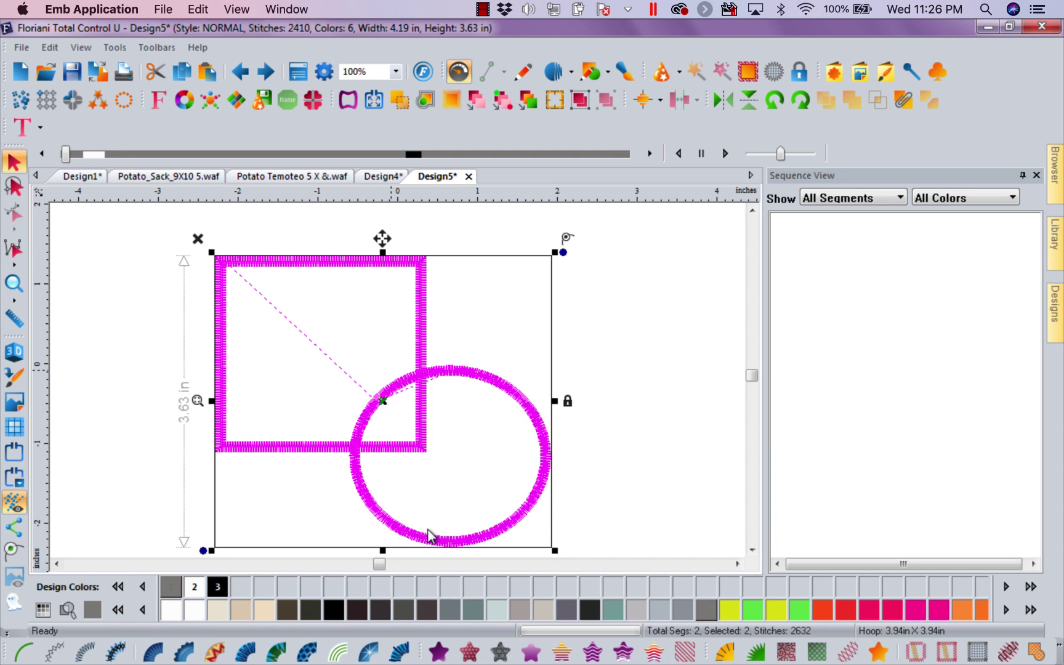
{"action": "left_click", "coordinate": [683, 328]}
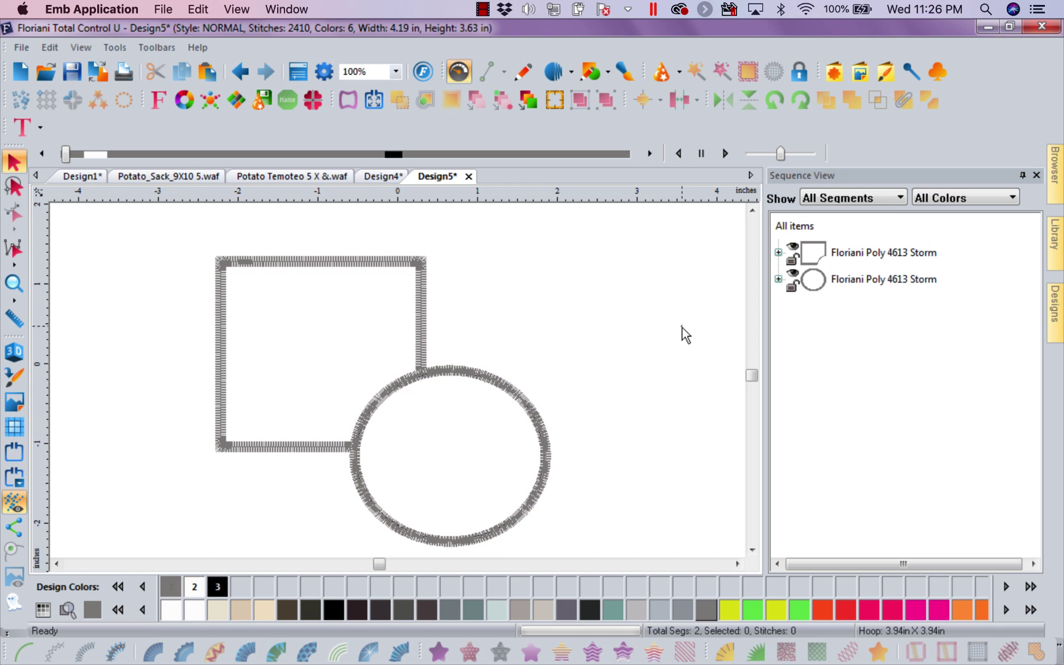
{"action": "left_click", "coordinate": [67, 155]}
{"action": "mouse_move", "coordinate": [67, 155]}
{"action": "left_mouse_down"}
{"action": "mouse_move", "coordinate": [267, 124]}
{"action": "mouse_move", "coordinate": [380, 130]}
{"action": "mouse_move", "coordinate": [388, 143]}
{"action": "mouse_move", "coordinate": [649, 120]}
{"action": "left_mouse_up"}
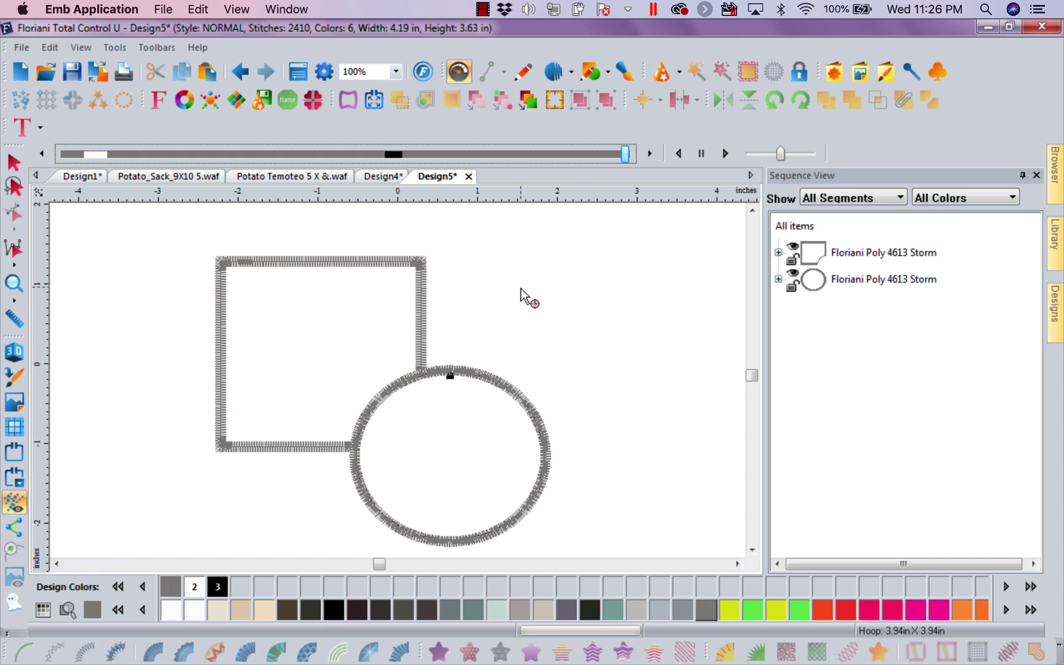
Step: Expand both Floriani Poly 4613 Storm entries and their appliqué steps in Sequence View
{"action": "left_click", "coordinate": [779, 253]}
{"action": "left_click", "coordinate": [793, 280]}
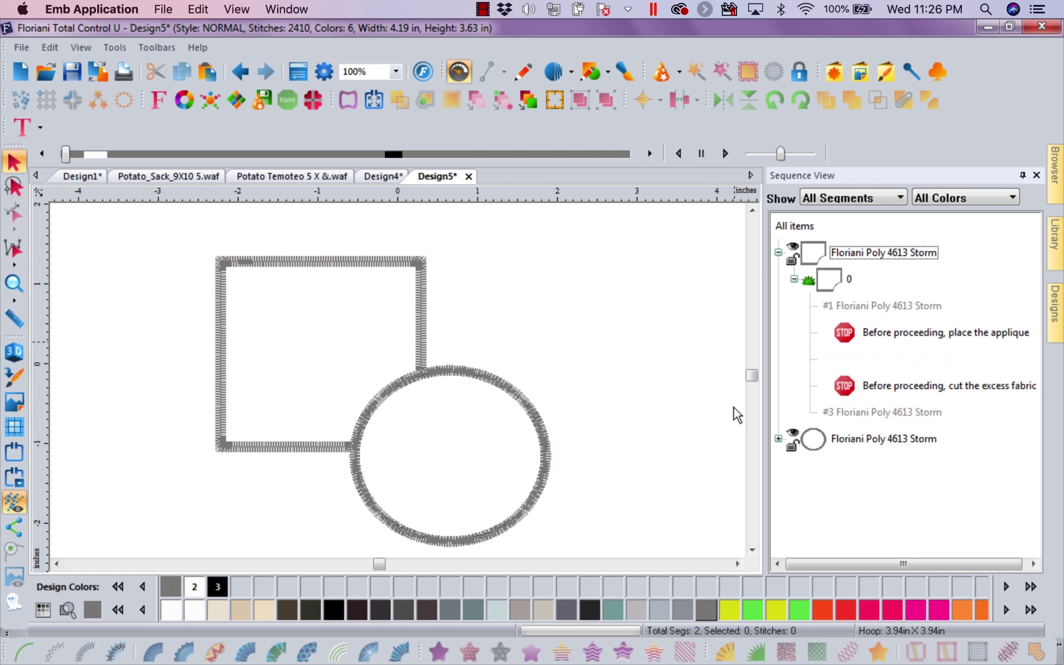
{"action": "left_click", "coordinate": [778, 439]}
{"action": "left_click", "coordinate": [794, 465]}
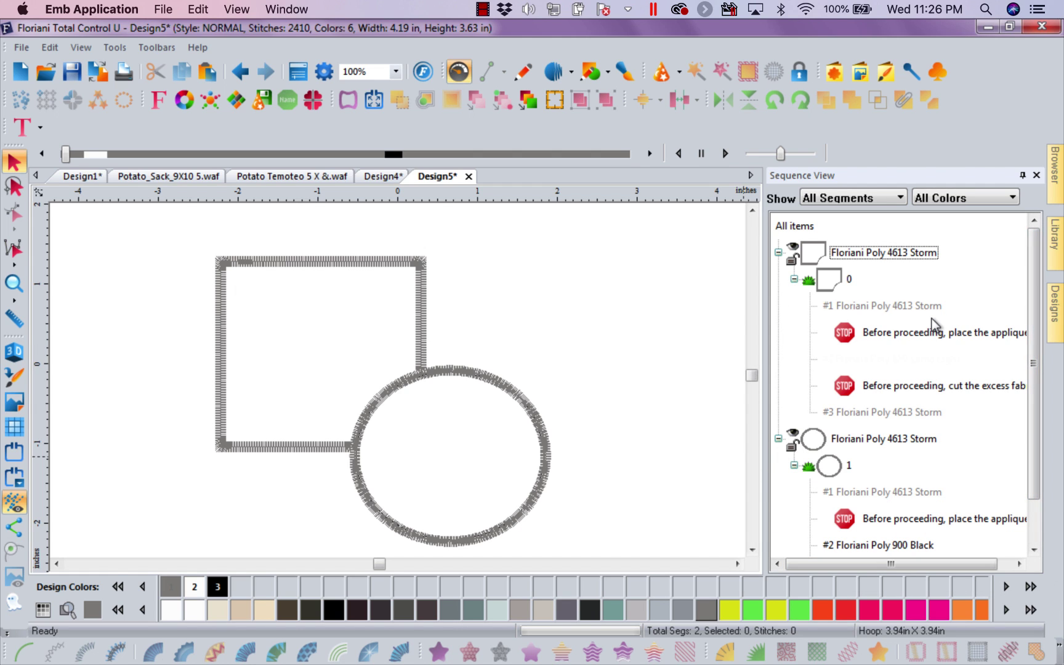